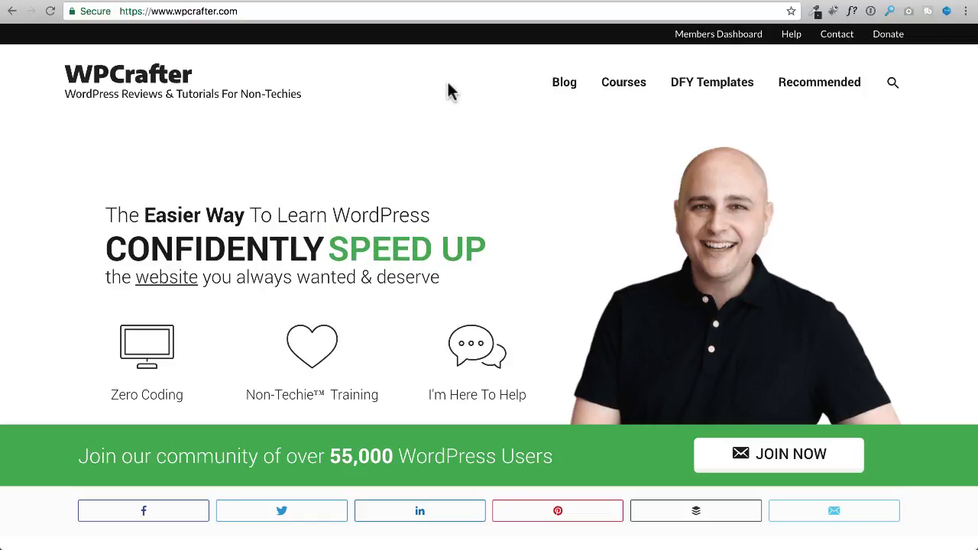
# Go from the LifterLMS plugin page to the 'How To Create An Online Course Website With WordPress 2017' YouTube playlist.
pyautogui.click(567, 2)
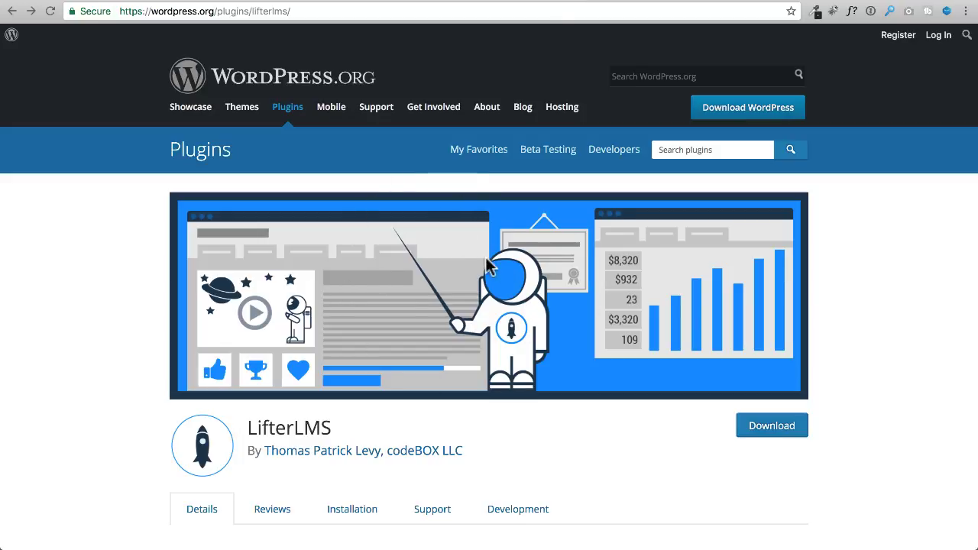
pyautogui.click(634, 1)
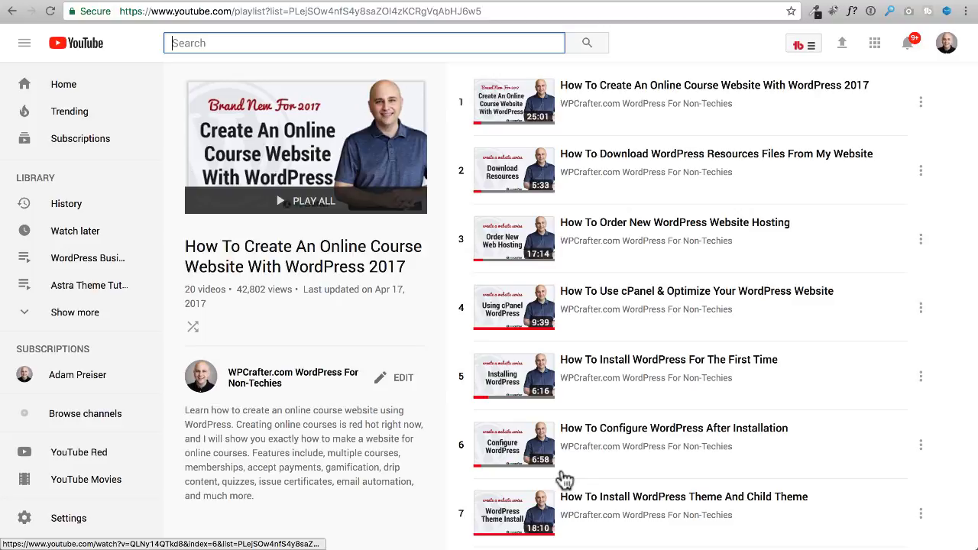
pyautogui.scroll(-4, 556, 301)
pyautogui.scroll(-2, 555, 298)
pyautogui.scroll(-3, 555, 298)
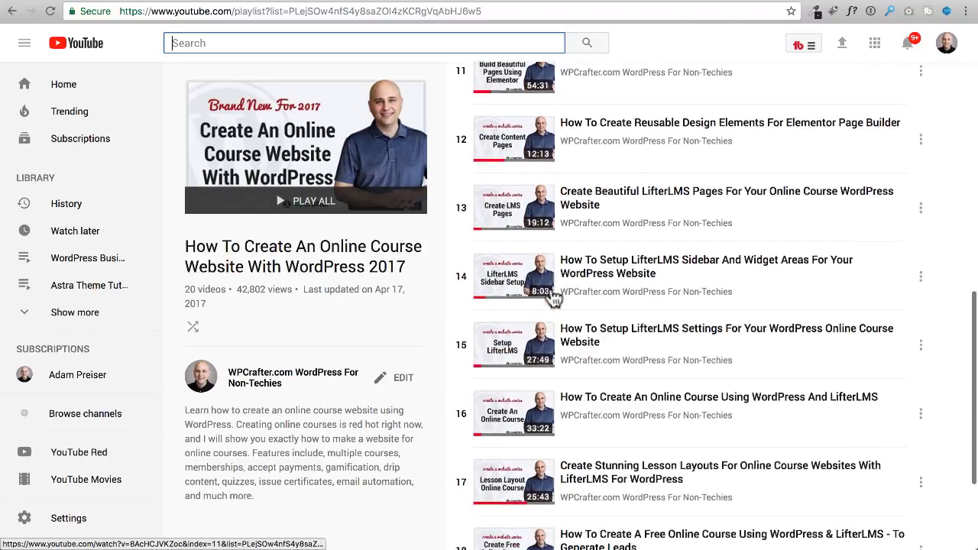
pyautogui.scroll(10, 554, 298)
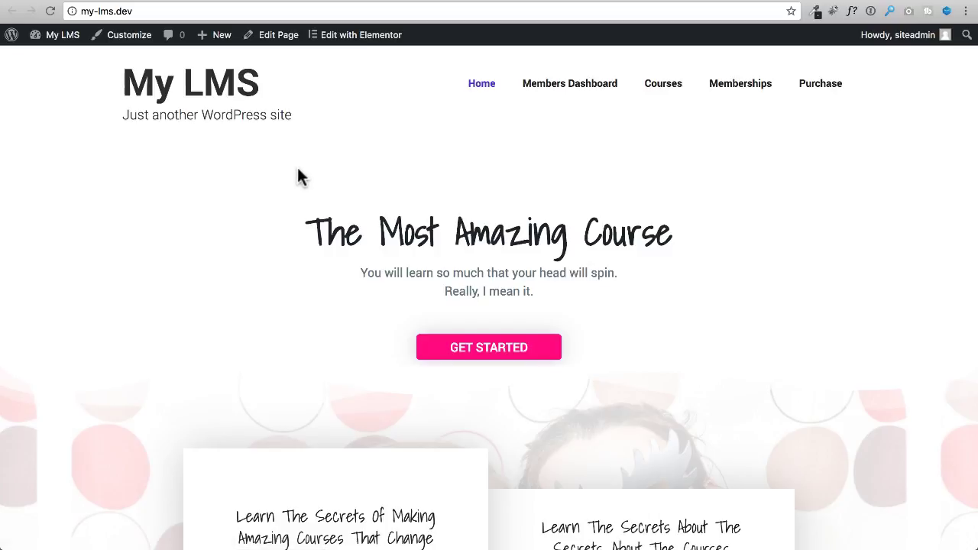
# Scroll through the my-lms.dev home page, then open the My LMS admin Dashboard.
pyautogui.scroll(-10, 297, 167)
pyautogui.scroll(-10, 297, 167)
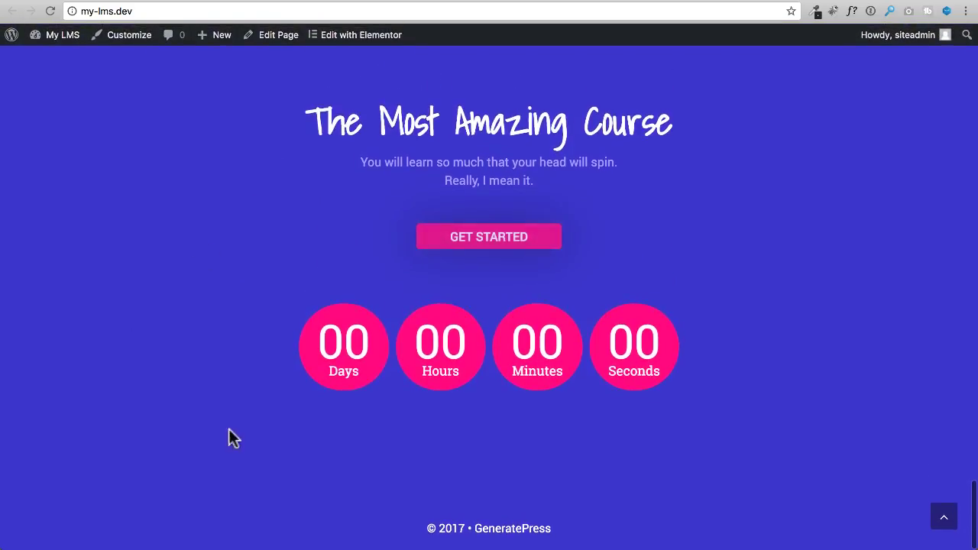
pyautogui.scroll(5, 572, 482)
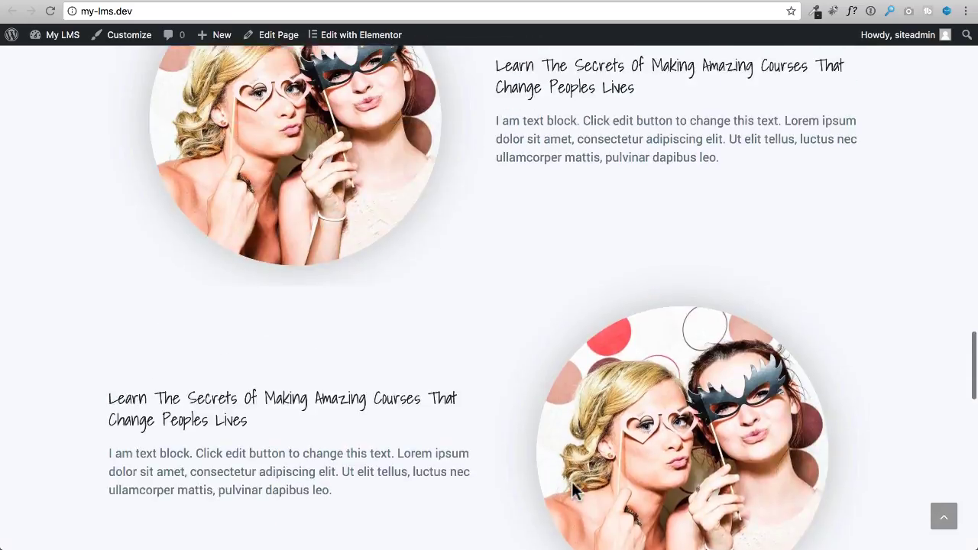
pyautogui.scroll(5, 571, 482)
pyautogui.scroll(5, 572, 481)
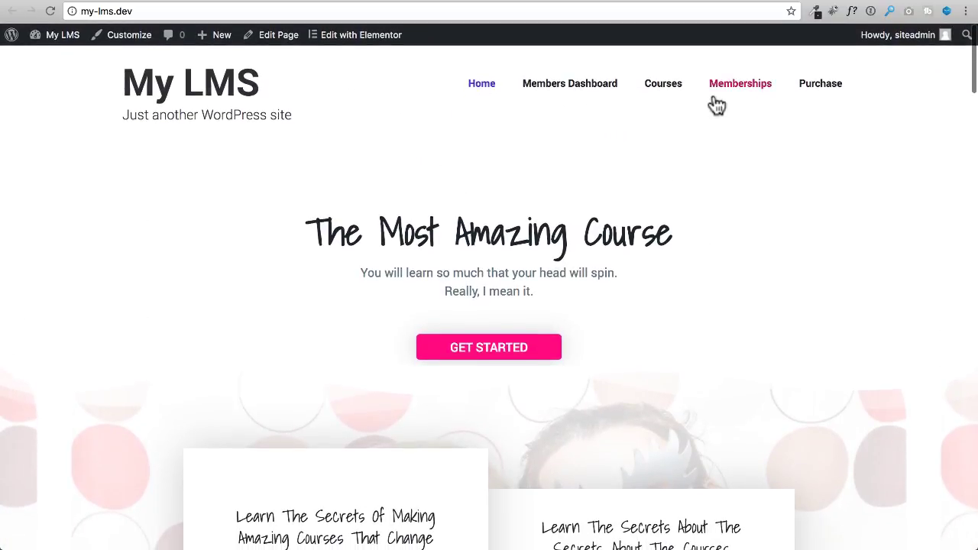
pyautogui.click(721, 3)
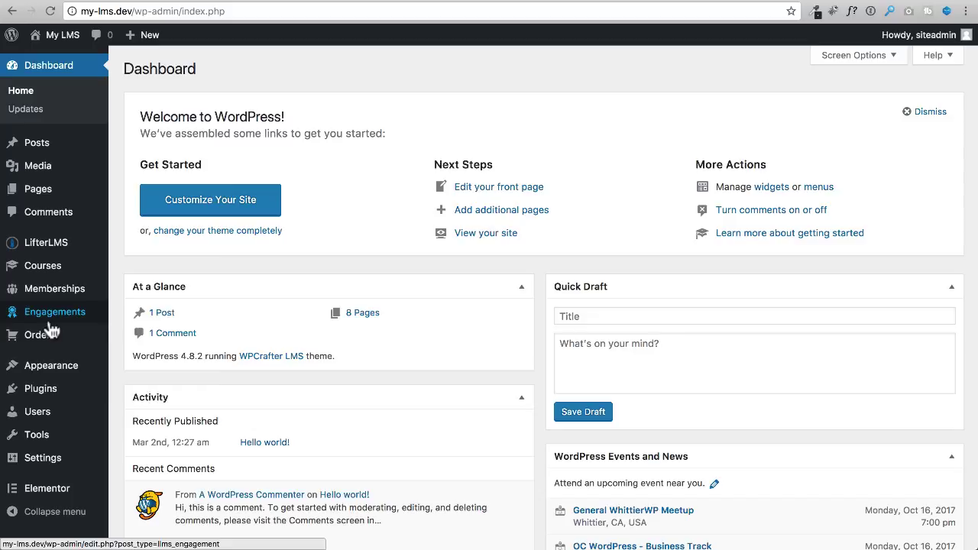
# Open Appearance > Themes on the way to the GP Premium add-ons page.
pyautogui.moveTo(51, 365)
pyautogui.click(145, 370)
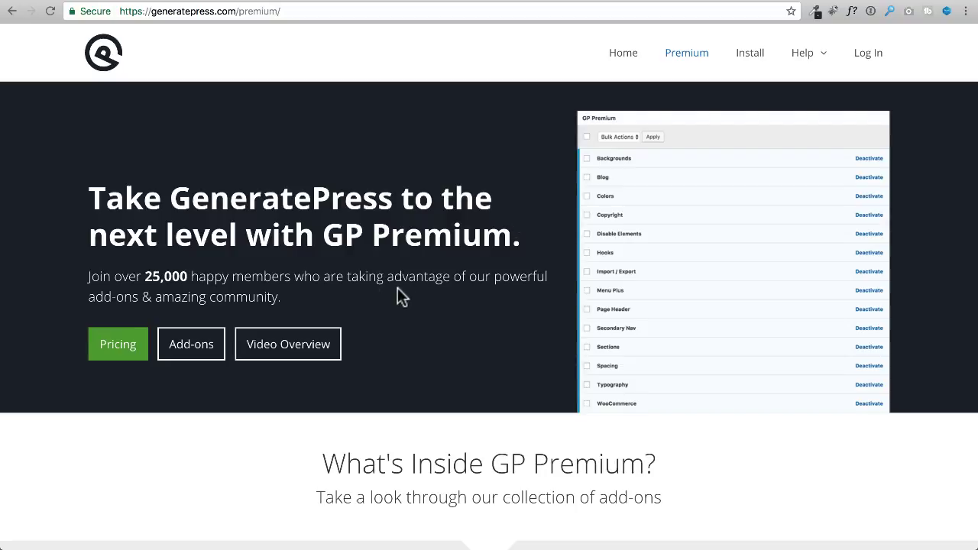
pyautogui.scroll(-5, 352, 257)
pyautogui.scroll(-1, 354, 264)
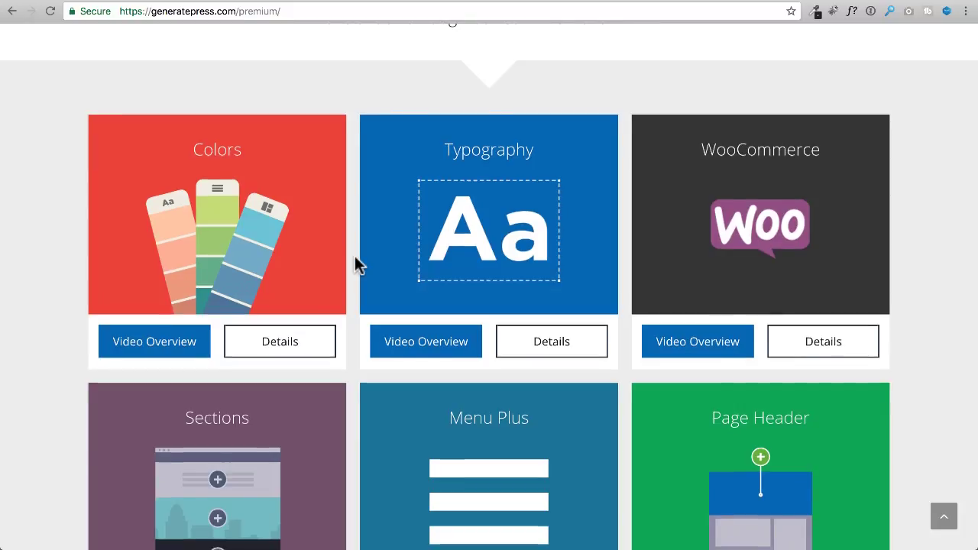
pyautogui.scroll(-2, 354, 262)
pyautogui.scroll(-3, 354, 255)
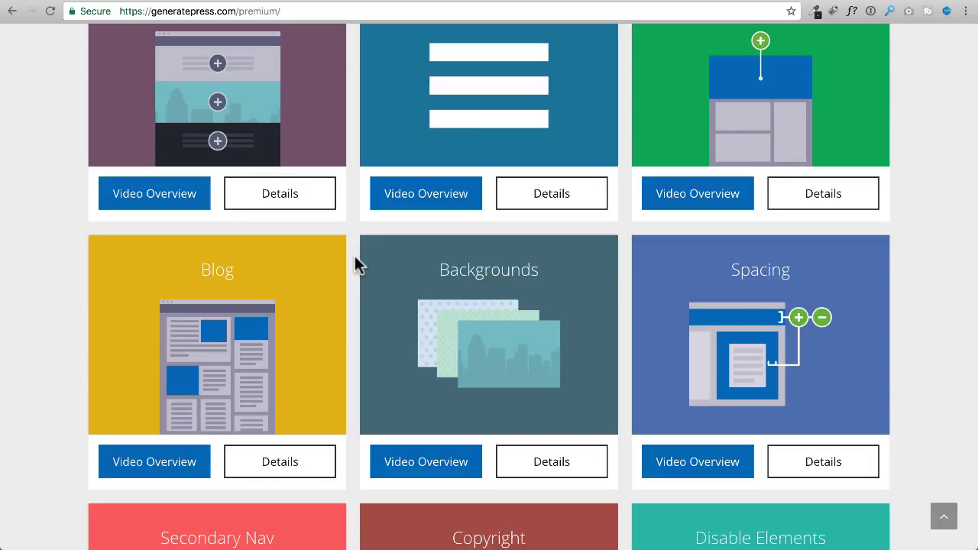
pyautogui.scroll(2, 355, 256)
pyautogui.scroll(3, 354, 256)
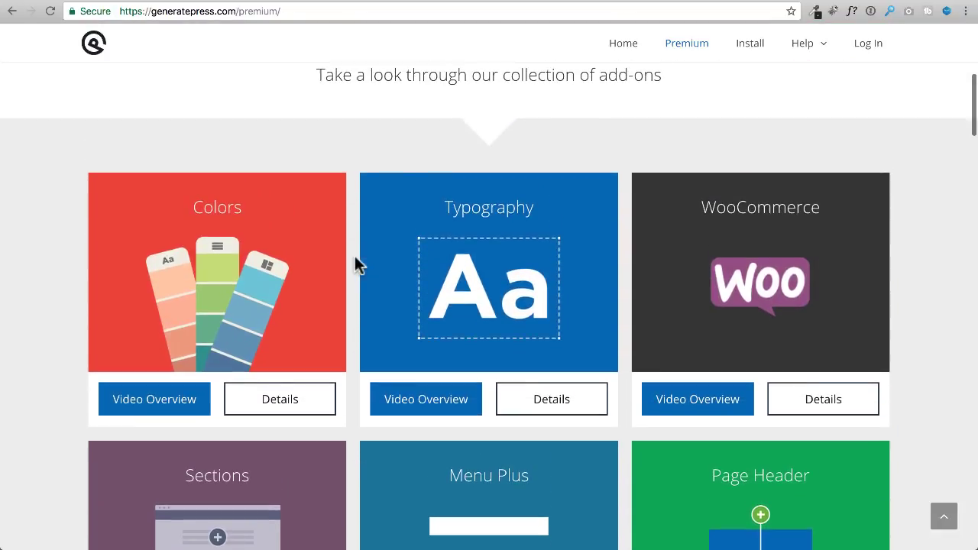
pyautogui.scroll(5, 354, 256)
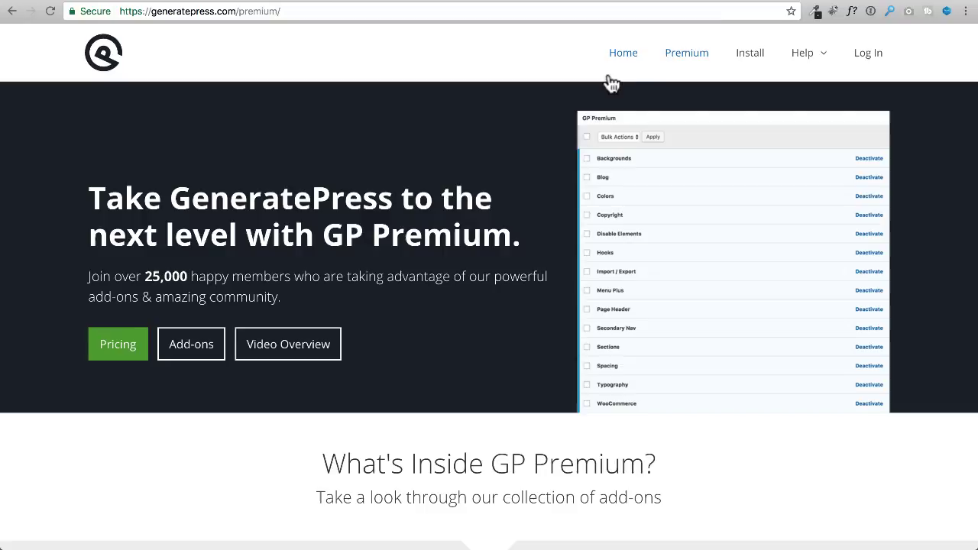
# Check the WordPress Dashboard and the YouTube course playlist, then go to the my-lms.dev front page.
pyautogui.click(722, 2)
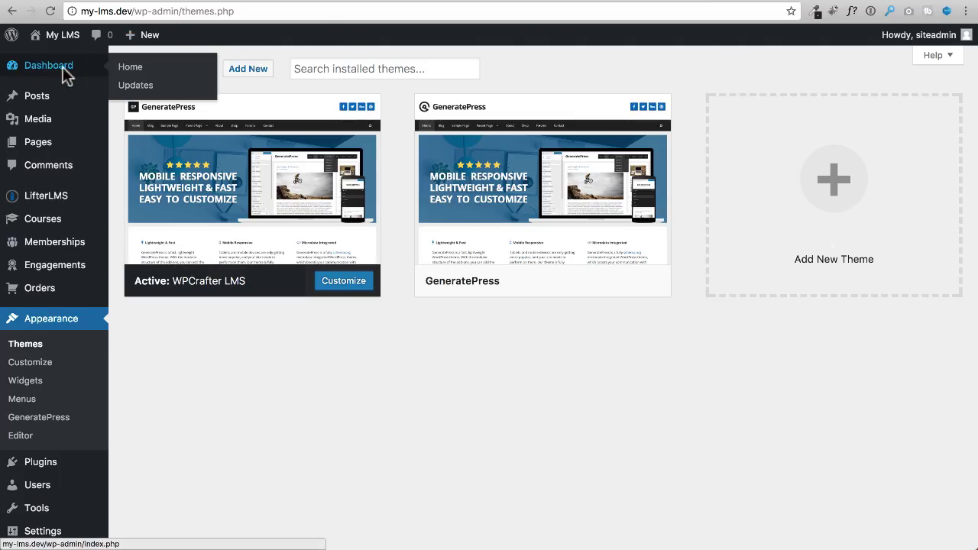
pyautogui.click(38, 119)
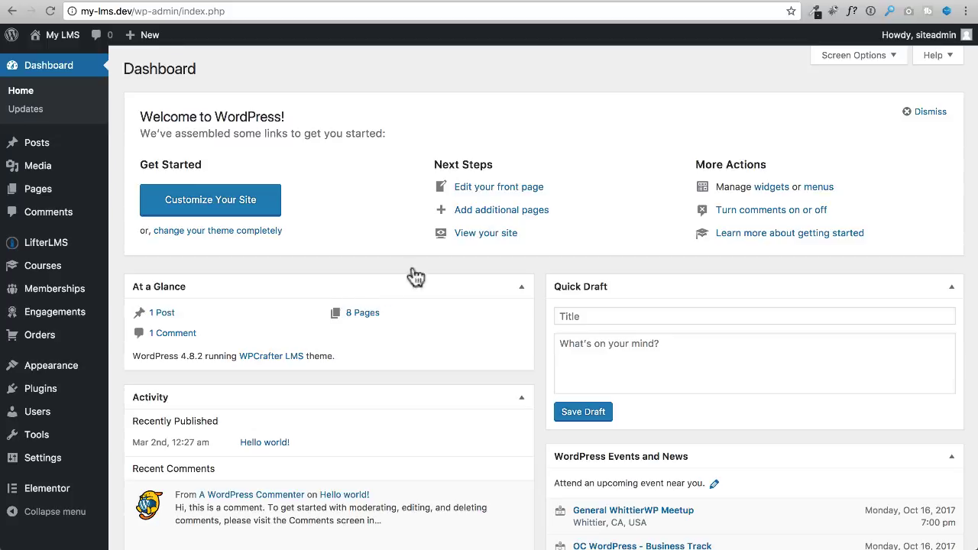
pyautogui.click(607, 4)
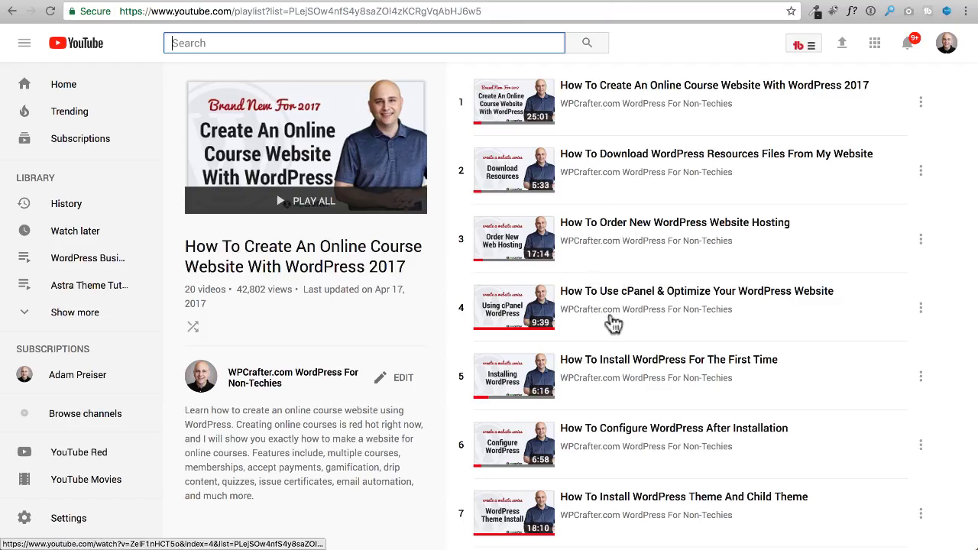
pyautogui.scroll(-5, 617, 362)
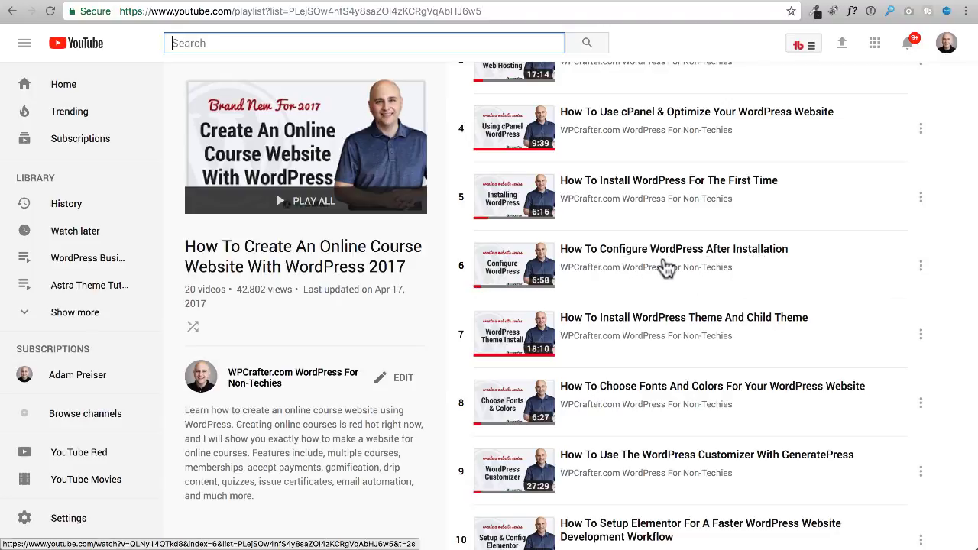
pyautogui.click(701, 3)
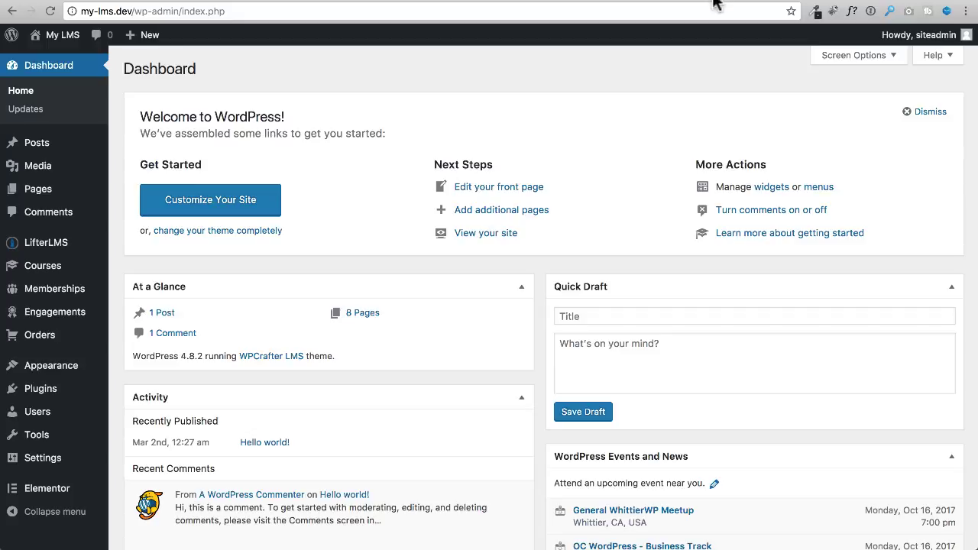
pyautogui.click(787, 4)
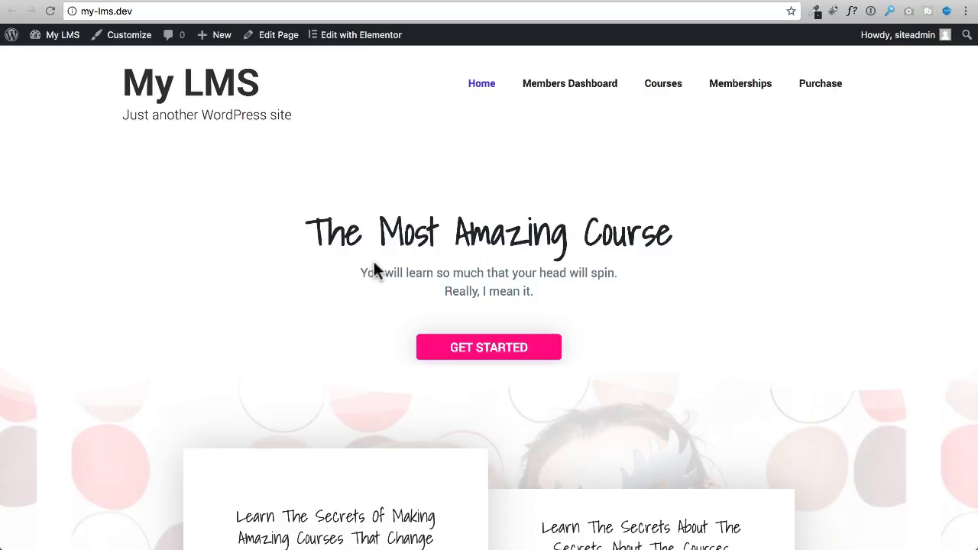
# Open the My LMS wp-admin Dashboard from the front page's top bar.
pyautogui.click(722, 6)
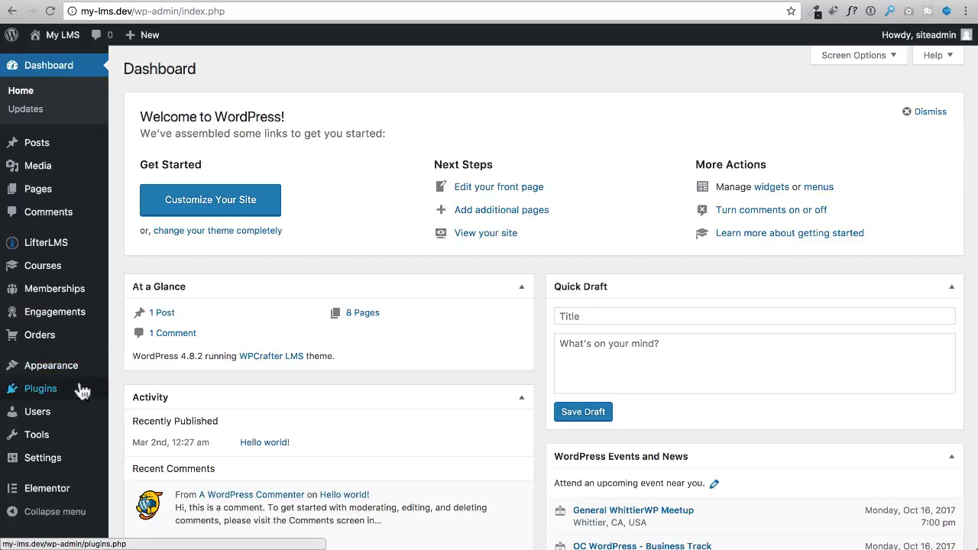
pyautogui.moveTo(51, 365)
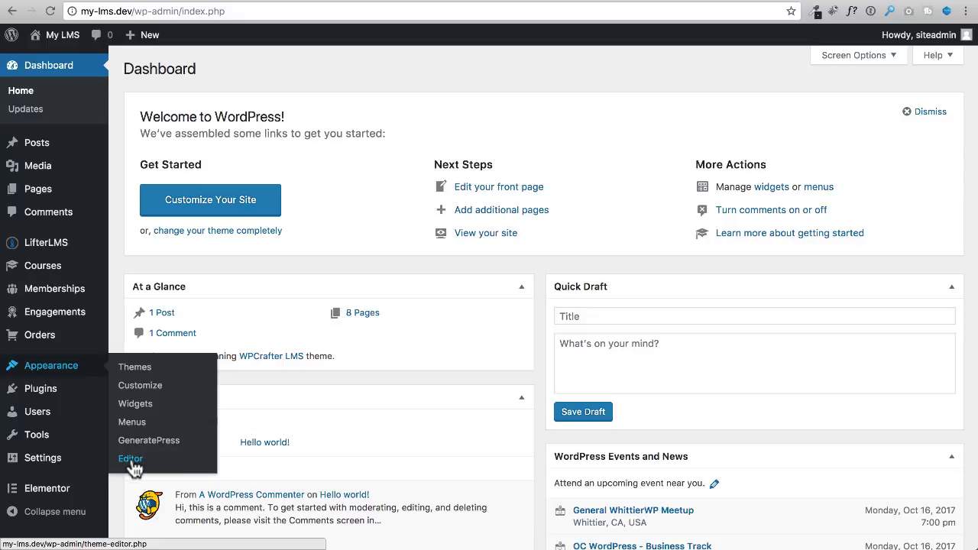
# Open Appearance > Editor and load the WPCrafter LMS child theme's functions.php.
pyautogui.click(131, 459)
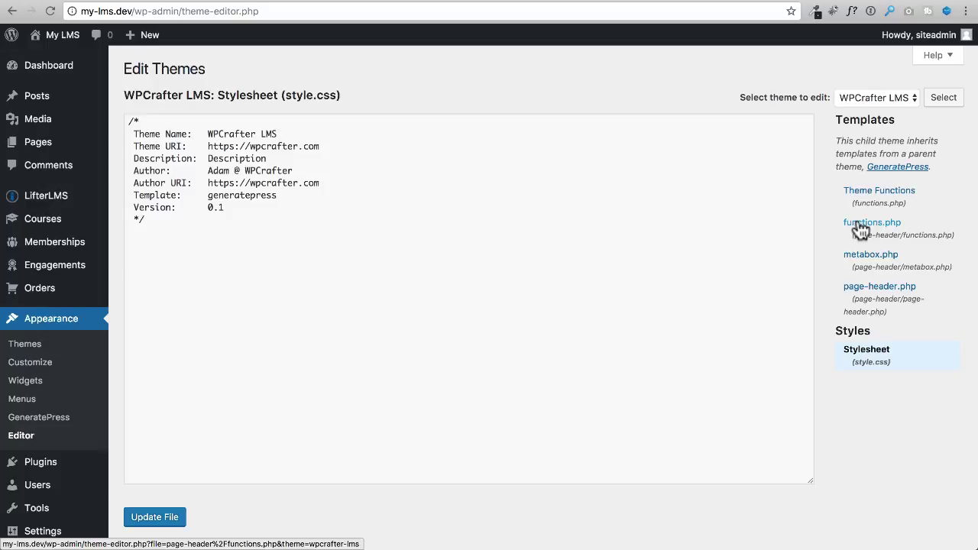
pyautogui.click(857, 198)
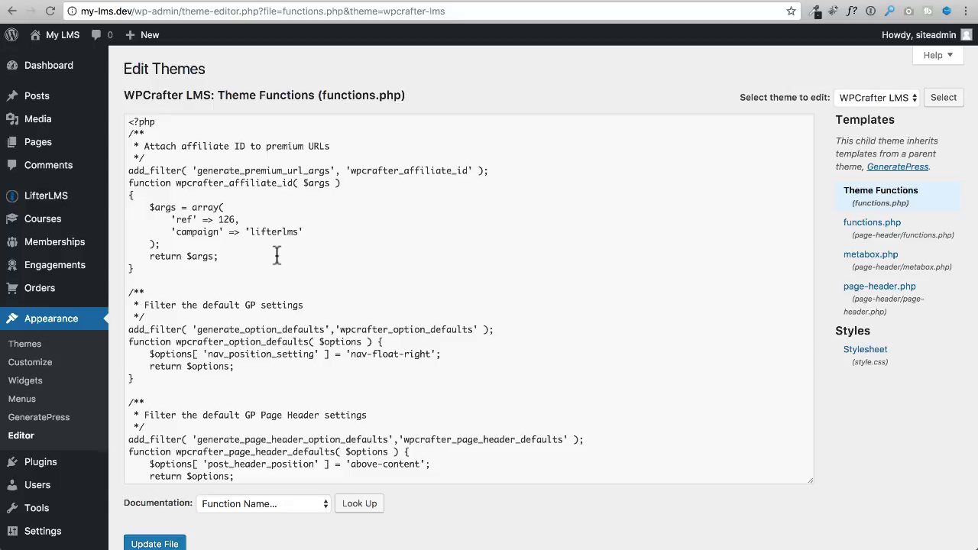
pyautogui.scroll(-2, 246, 235)
pyautogui.scroll(-3, 247, 235)
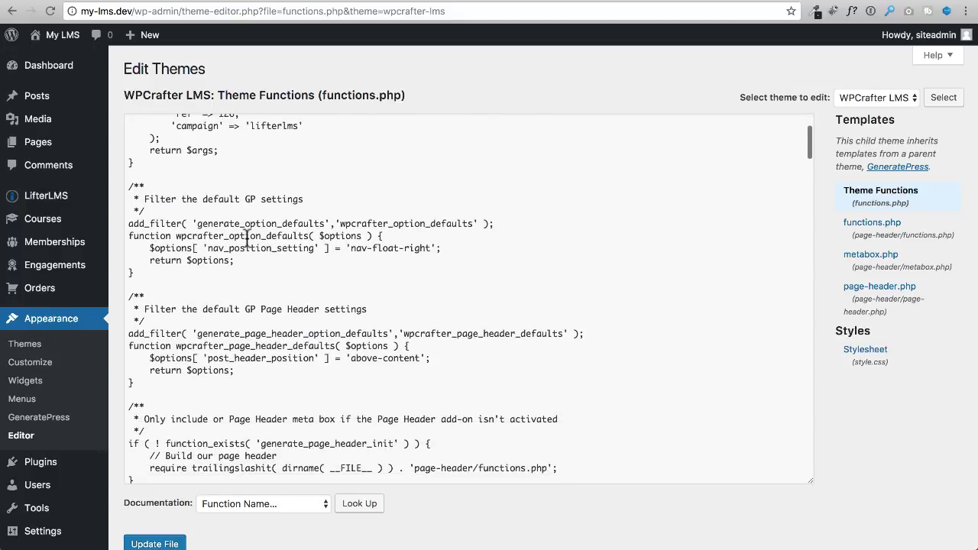
pyautogui.scroll(-3, 247, 235)
pyautogui.scroll(-3, 247, 235)
pyautogui.scroll(-1, 247, 234)
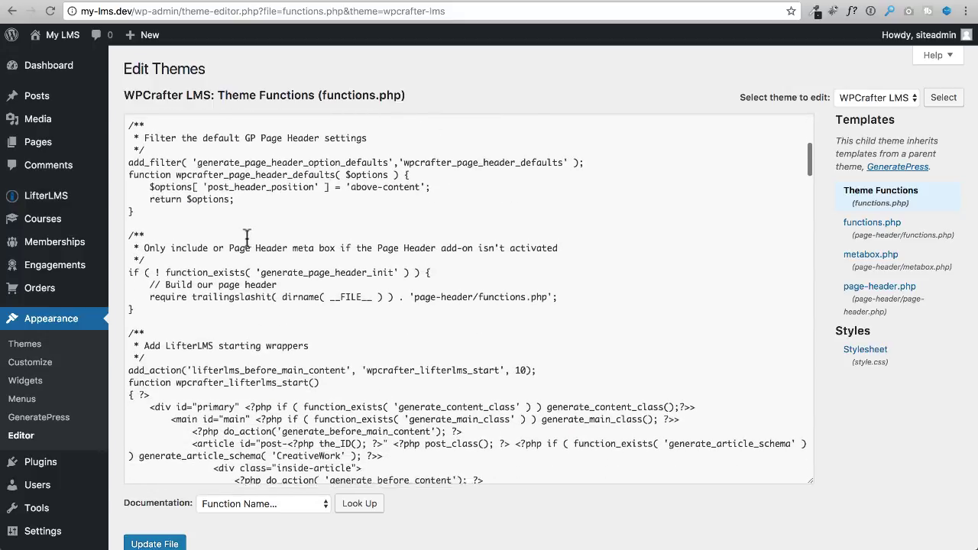
pyautogui.scroll(-4, 247, 235)
pyautogui.scroll(-3, 247, 234)
pyautogui.scroll(-1, 247, 235)
pyautogui.scroll(-5, 247, 235)
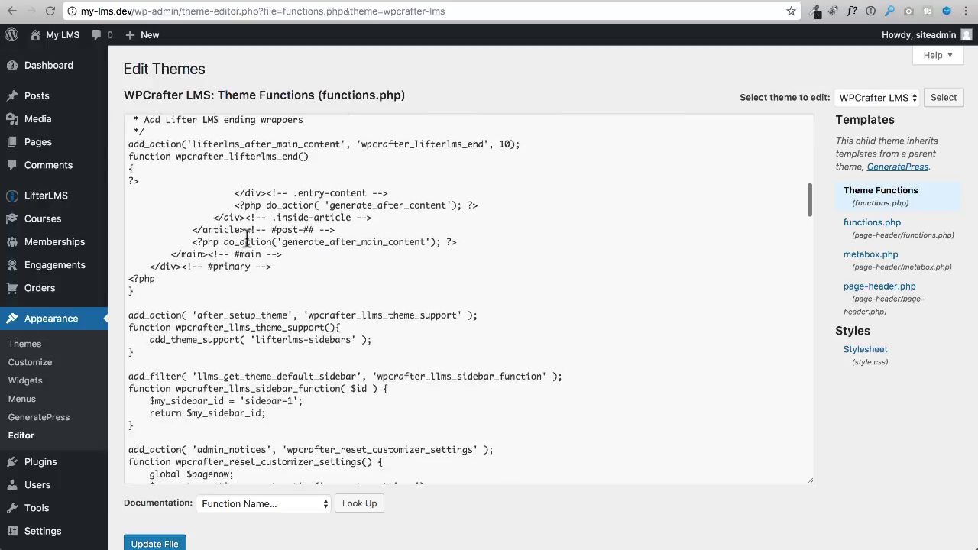
pyautogui.scroll(-2, 247, 235)
pyautogui.scroll(-5, 247, 234)
pyautogui.scroll(-2, 247, 237)
pyautogui.scroll(-2, 247, 239)
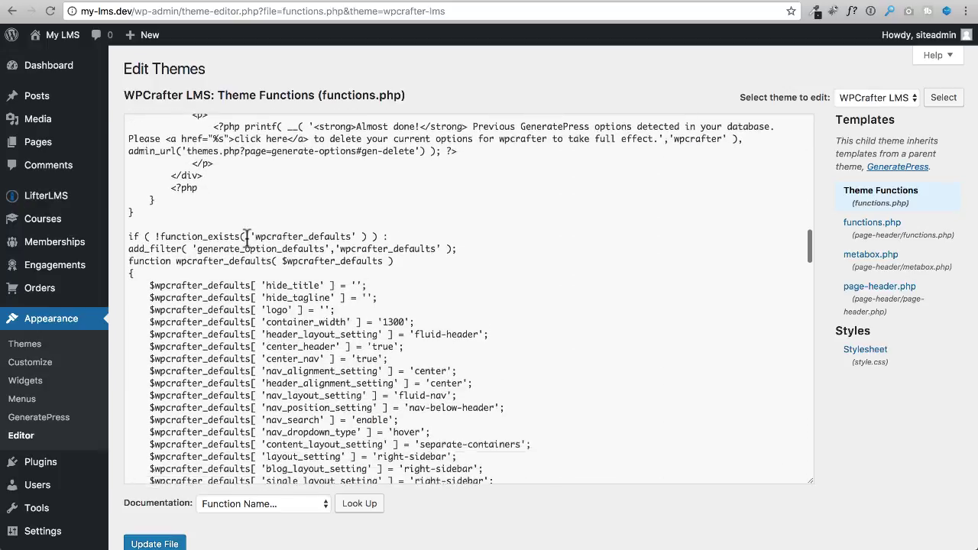
pyautogui.scroll(-2, 247, 239)
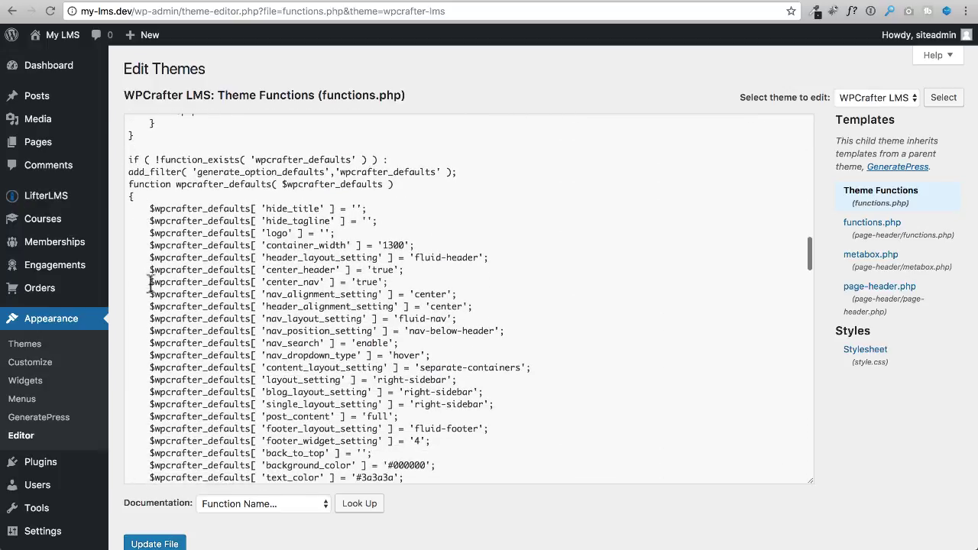
pyautogui.scroll(-3, 260, 237)
pyautogui.scroll(-1, 259, 235)
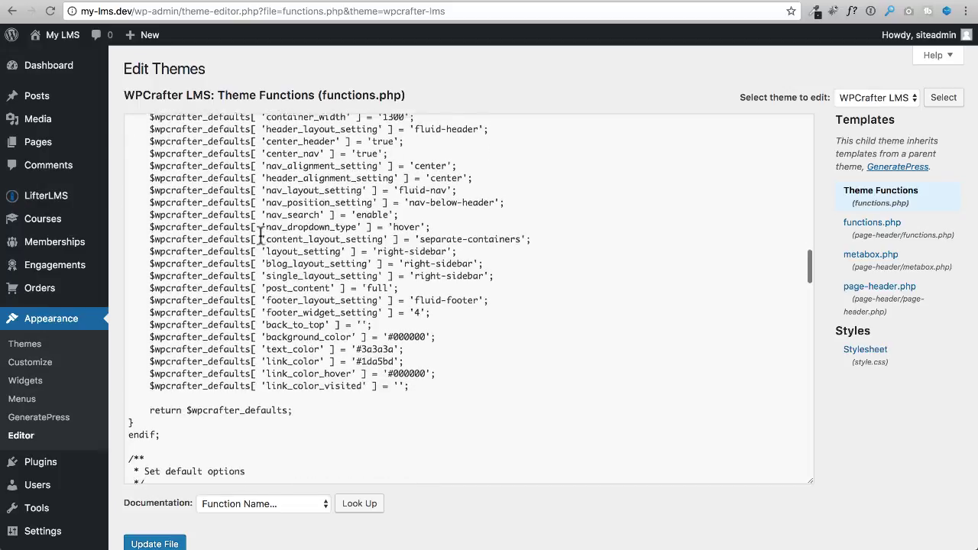
pyautogui.scroll(3, 306, 235)
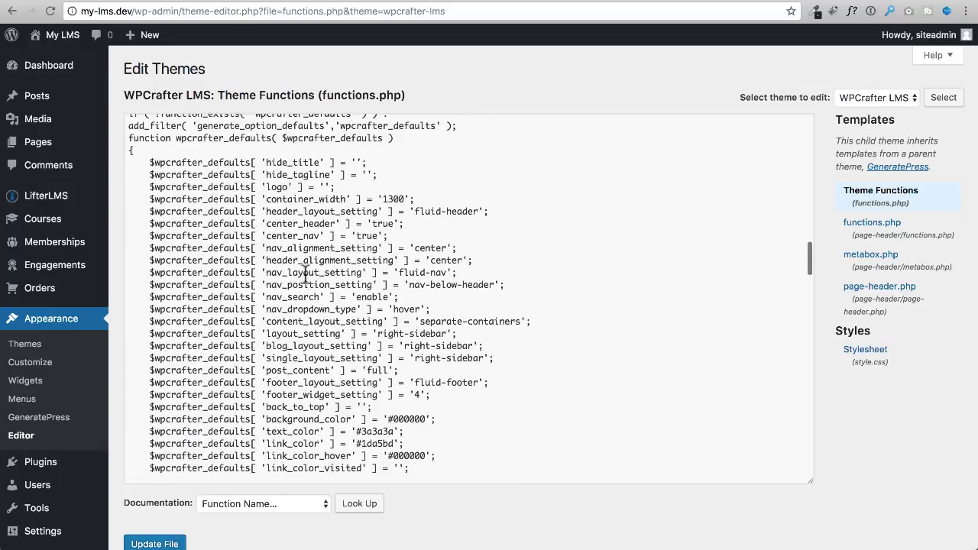
pyautogui.scroll(-5, 258, 309)
pyautogui.scroll(-1, 252, 324)
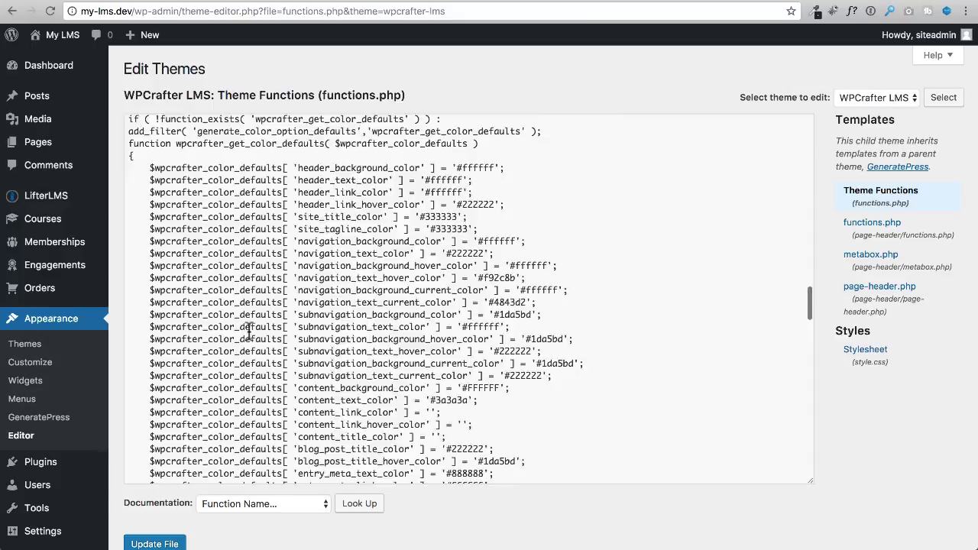
pyautogui.scroll(-5, 250, 330)
pyautogui.scroll(-5, 253, 329)
pyautogui.scroll(-3, 283, 317)
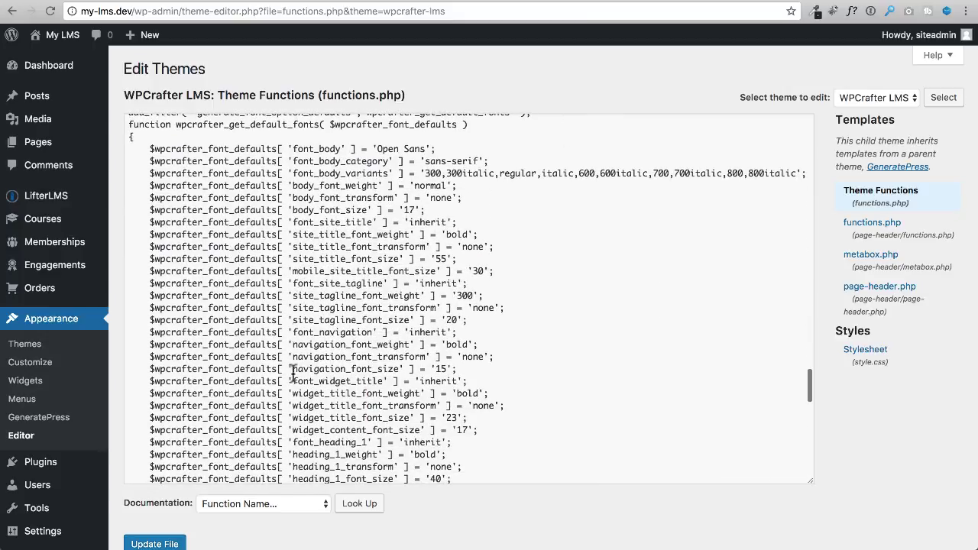
pyautogui.scroll(-6, 296, 371)
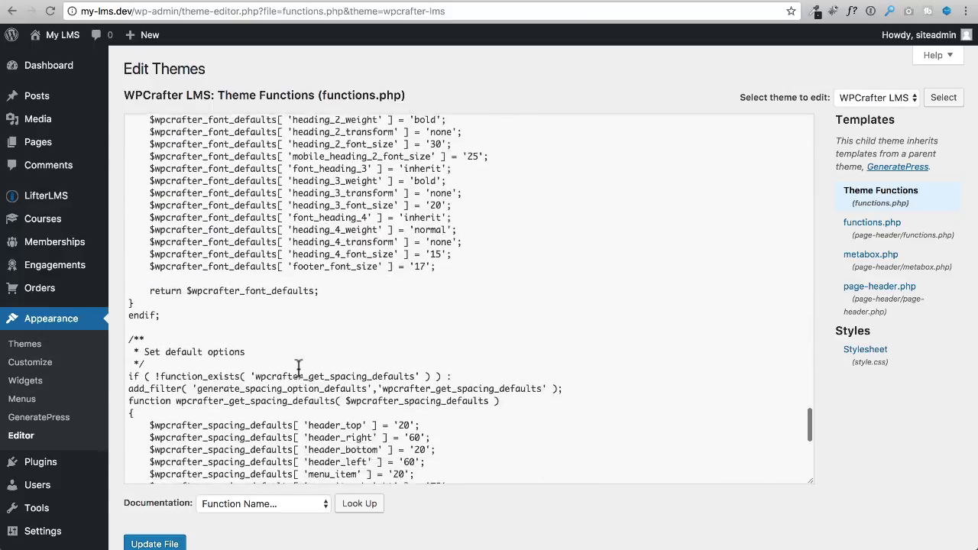
pyautogui.scroll(-1, 298, 369)
pyautogui.scroll(-2, 297, 369)
pyautogui.scroll(-5, 297, 370)
pyautogui.scroll(-2, 298, 372)
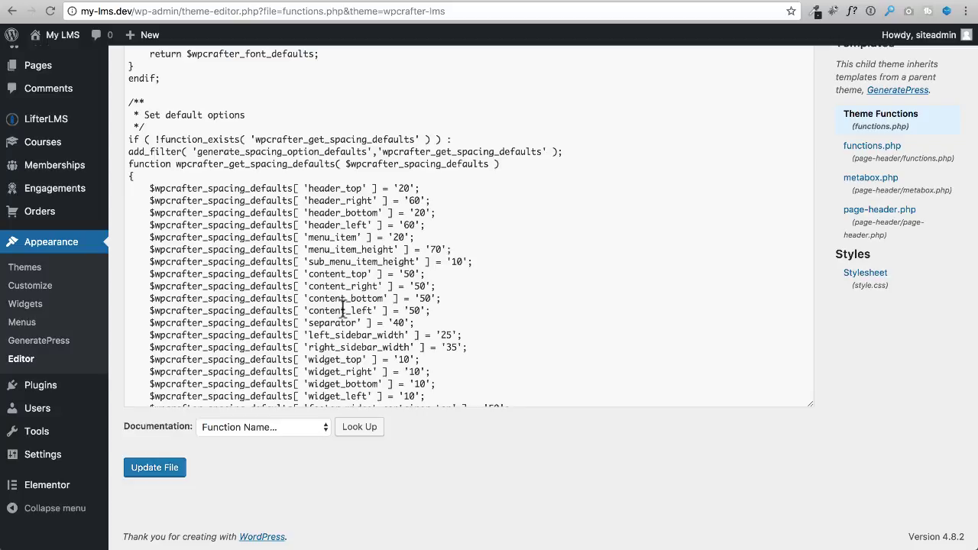
pyautogui.scroll(3, 343, 309)
pyautogui.scroll(3, 344, 308)
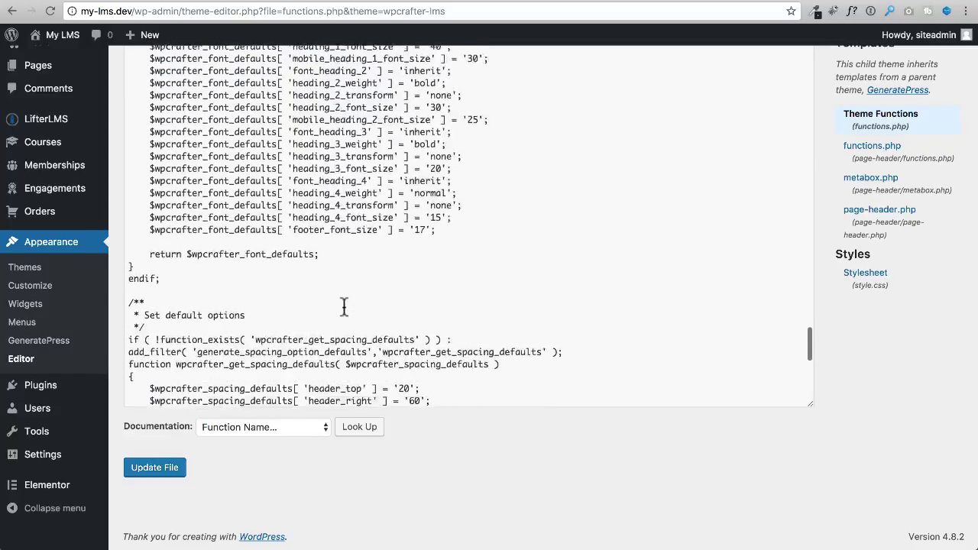
pyautogui.scroll(6, 344, 307)
pyautogui.scroll(8, 345, 306)
pyautogui.scroll(3, 346, 306)
pyautogui.scroll(8, 346, 298)
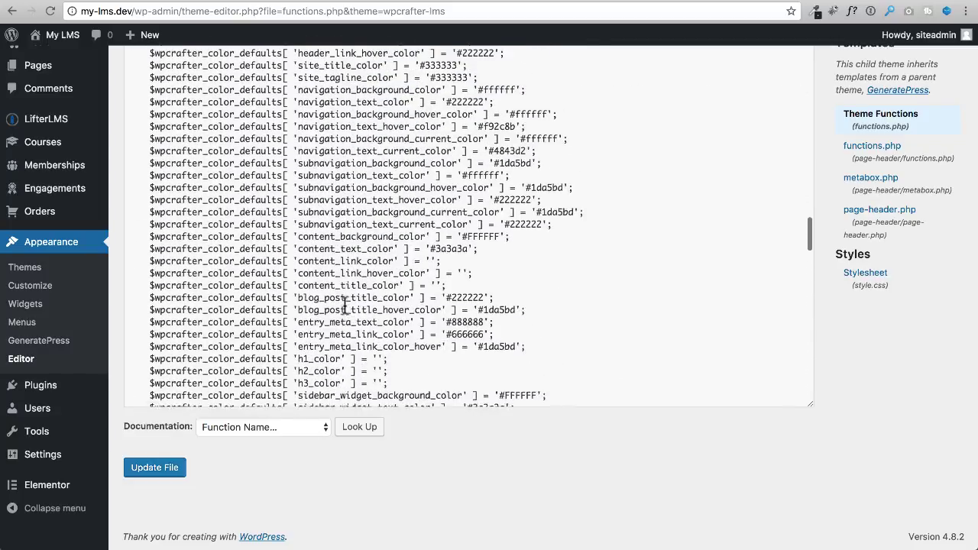
pyautogui.scroll(4, 346, 291)
pyautogui.scroll(2, 348, 283)
pyautogui.scroll(5, 348, 282)
pyautogui.scroll(3, 348, 282)
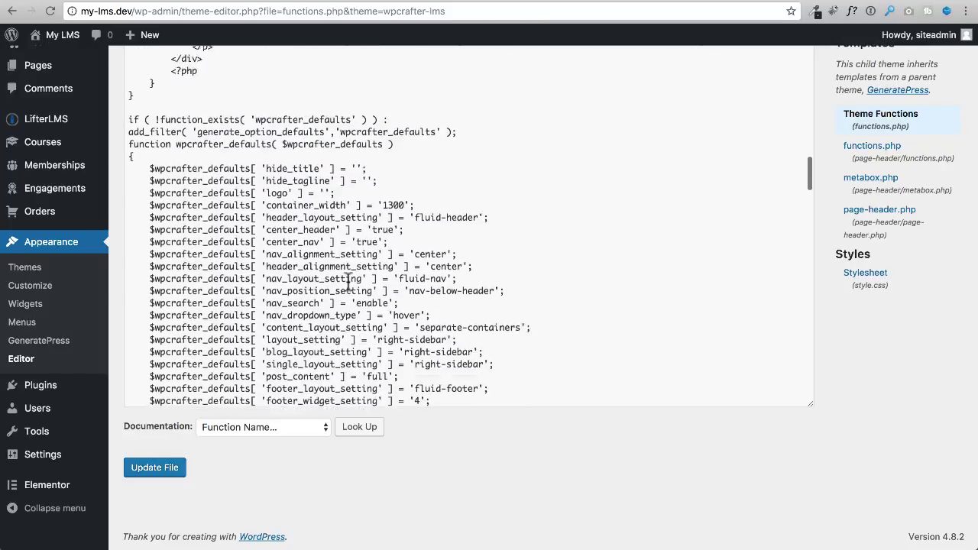
pyautogui.scroll(4, 348, 282)
pyautogui.scroll(1, 347, 282)
pyautogui.scroll(-5, 348, 282)
pyautogui.scroll(-2, 348, 281)
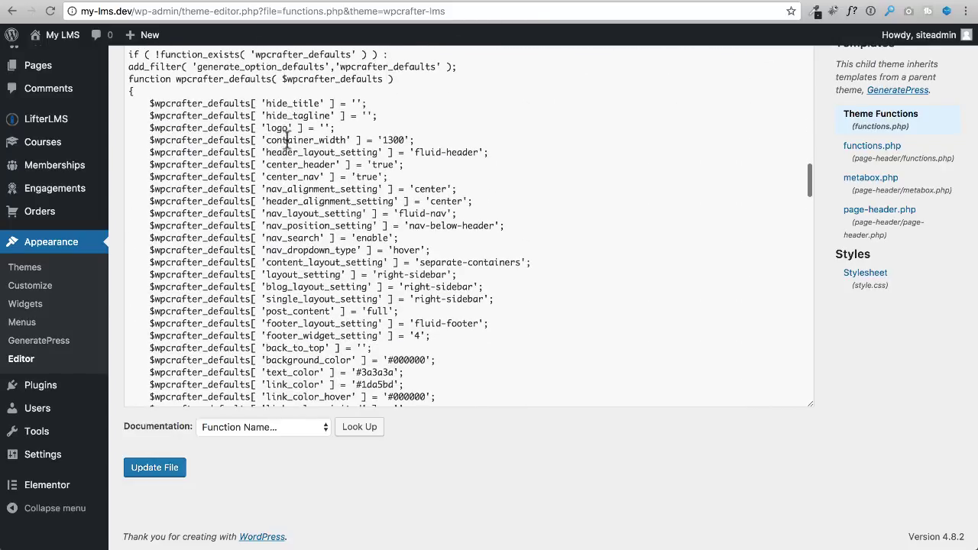
pyautogui.moveTo(265, 152); pyautogui.dragTo(380, 152)
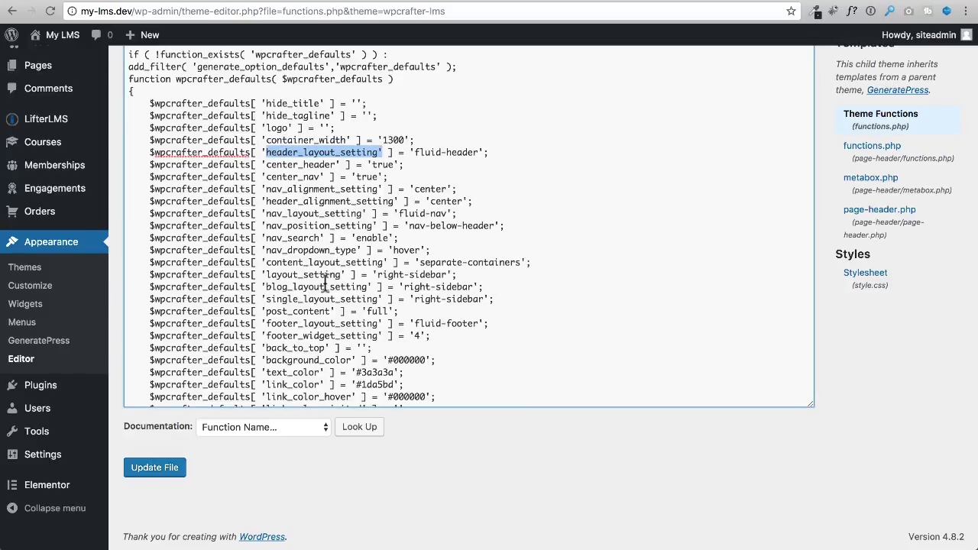
pyautogui.moveTo(265, 359); pyautogui.dragTo(430, 360)
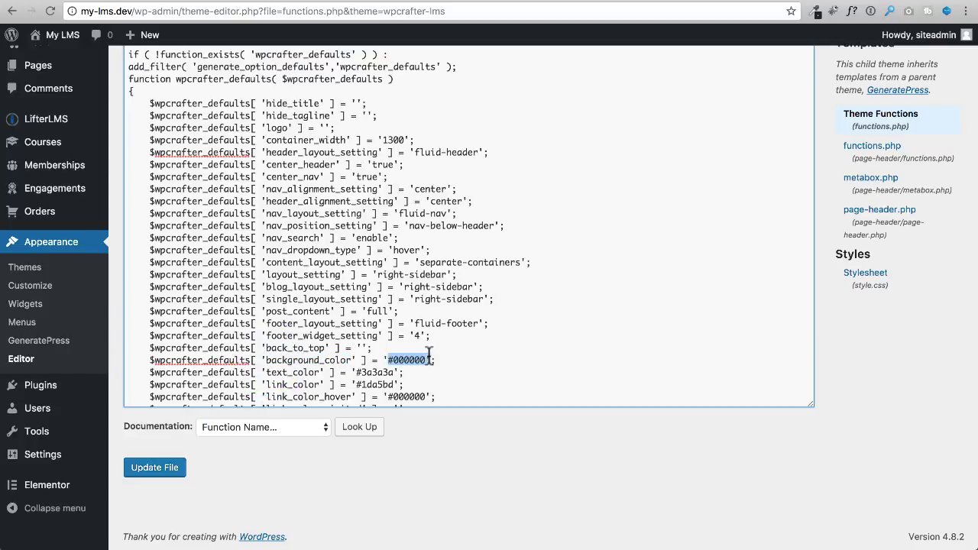
pyautogui.click(664, 3)
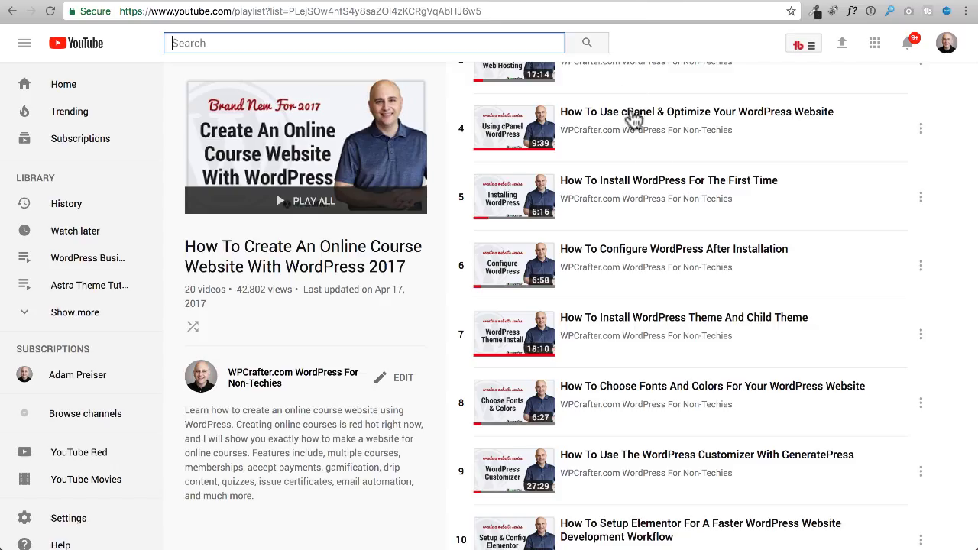
pyautogui.scroll(-3, 659, 291)
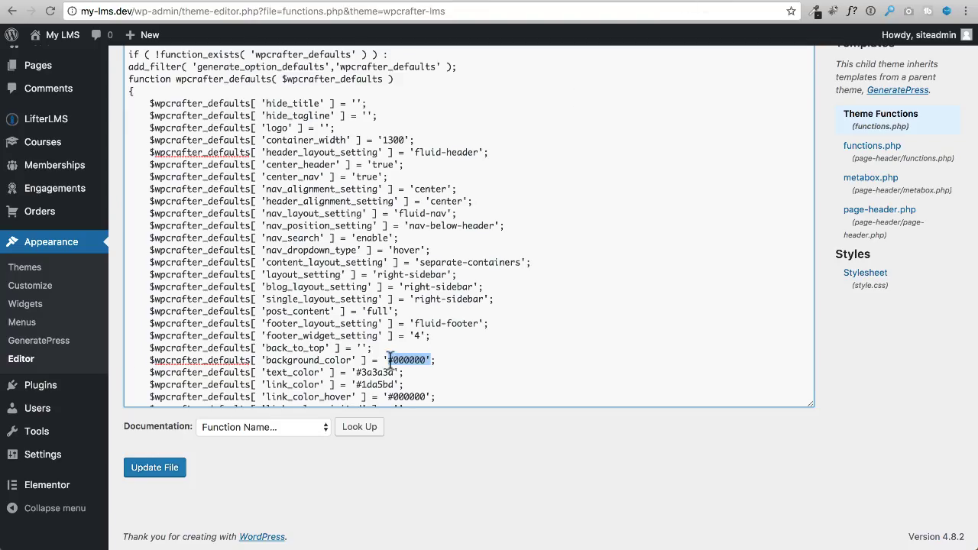
pyautogui.click(390, 361)
pyautogui.doubleClick(362, 372)
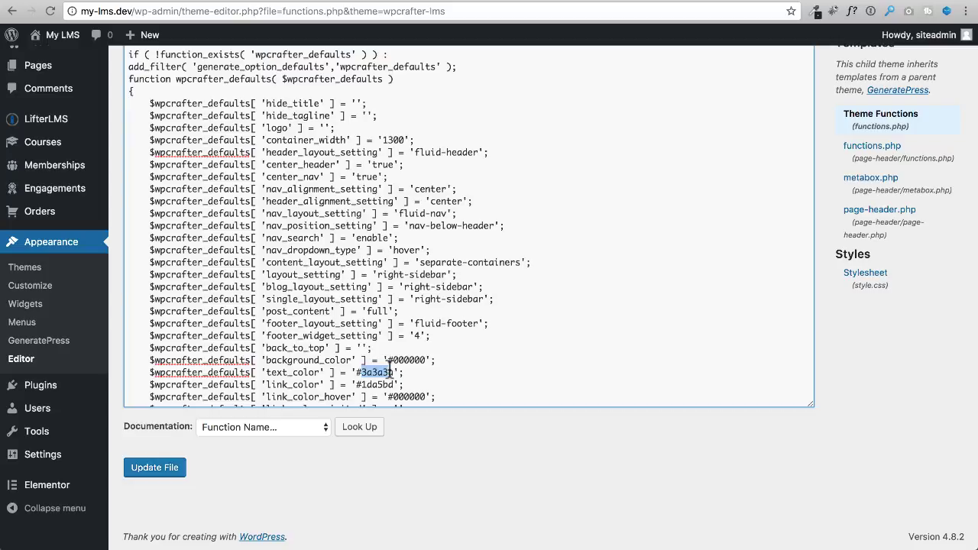
pyautogui.moveTo(357, 384); pyautogui.dragTo(395, 384)
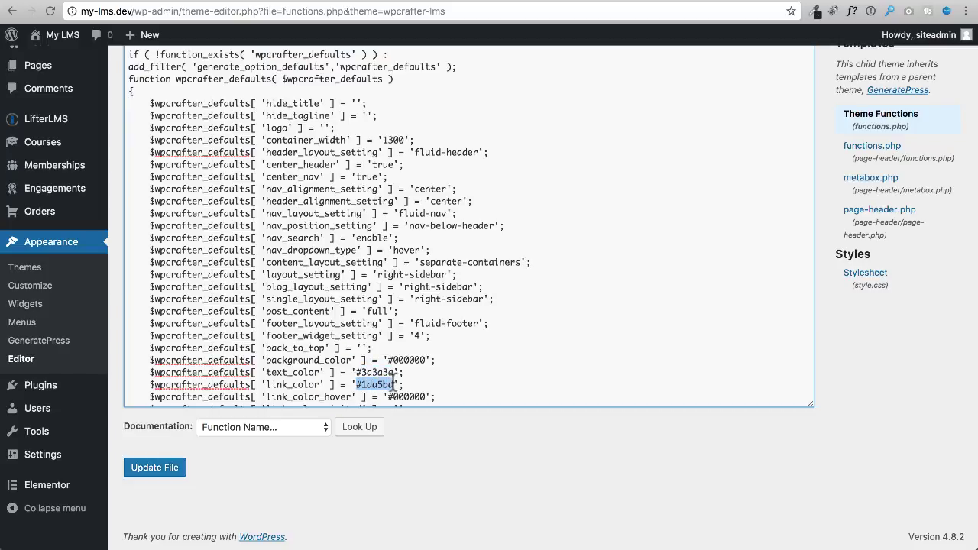
pyautogui.scroll(-2, 395, 375)
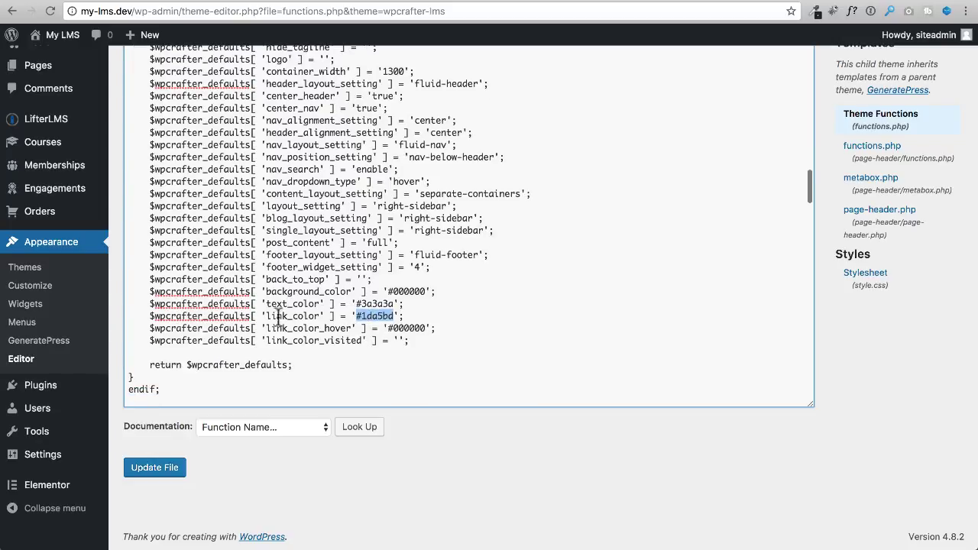
pyautogui.moveTo(267, 316); pyautogui.dragTo(391, 316)
pyautogui.click(394, 315)
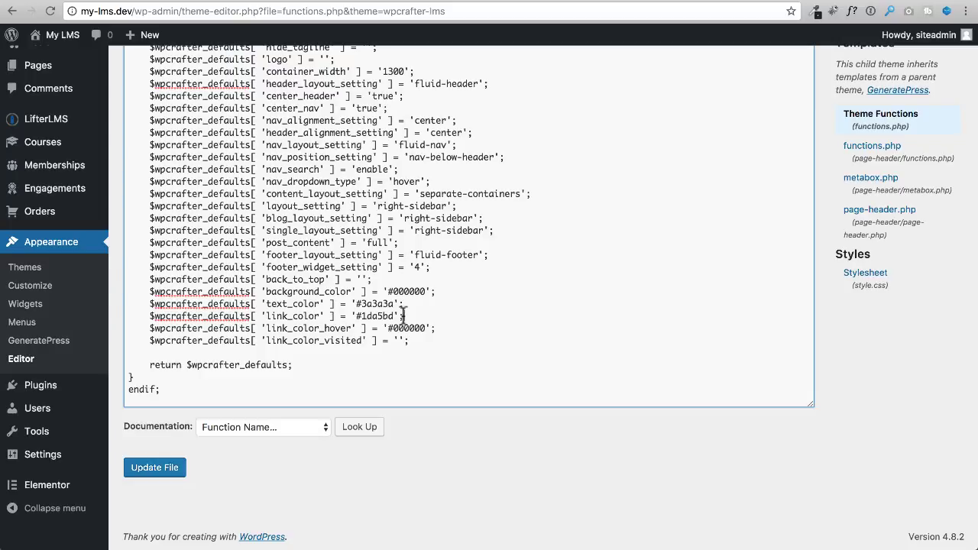
pyautogui.moveTo(356, 315); pyautogui.dragTo(394, 318)
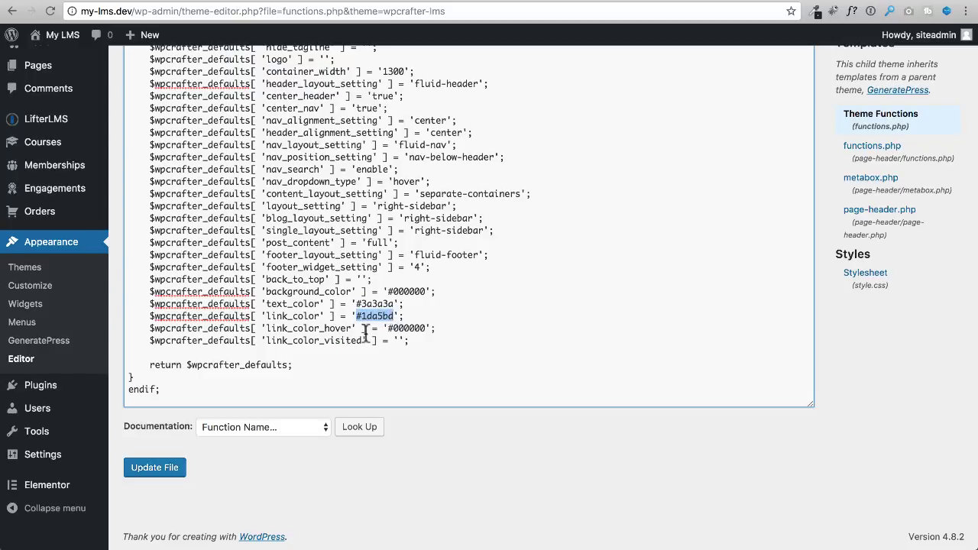
# Scroll to the navigation colour defaults and compare text colour #222222 with the live site.
pyautogui.scroll(-1, 367, 331)
pyautogui.scroll(-5, 364, 331)
pyautogui.scroll(-1, 364, 331)
pyautogui.scroll(-1, 364, 331)
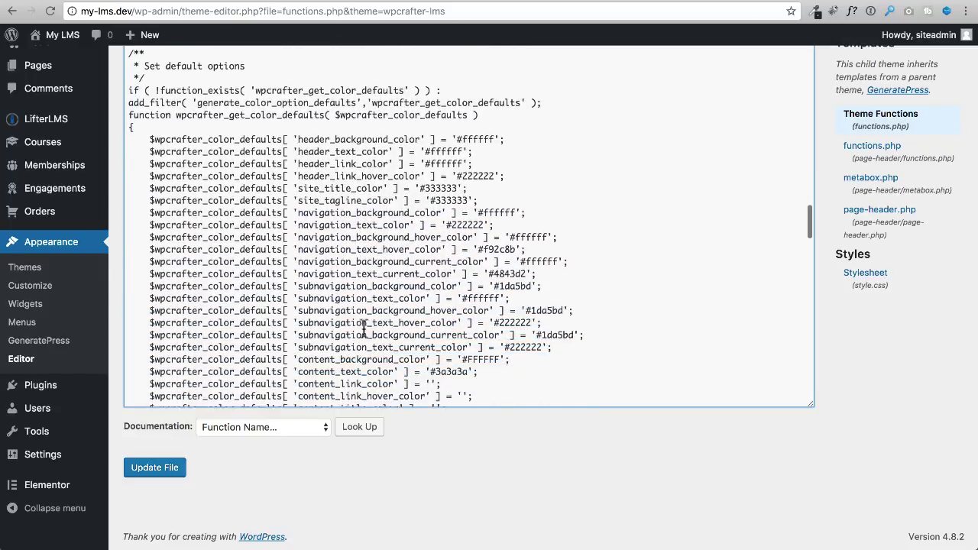
pyautogui.scroll(-2, 366, 306)
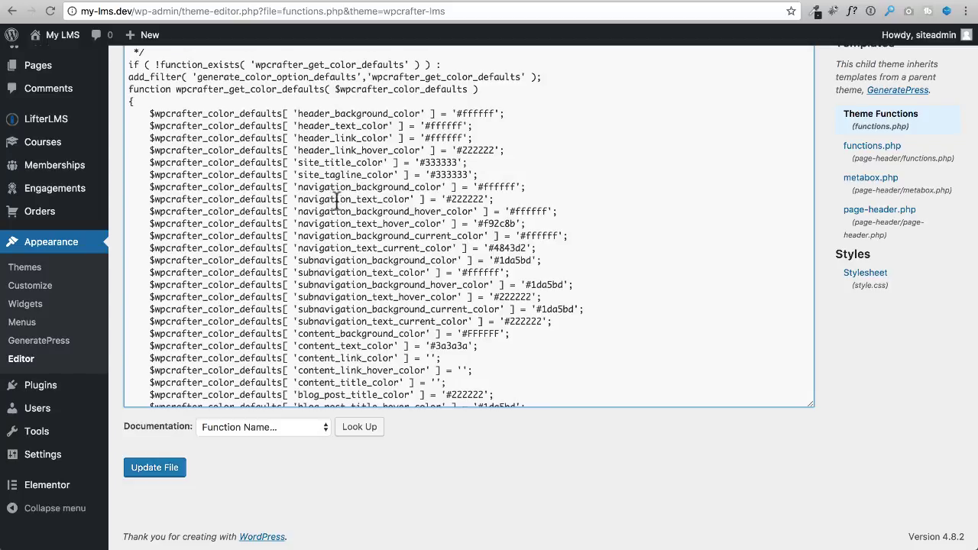
pyautogui.moveTo(483, 199); pyautogui.dragTo(451, 199)
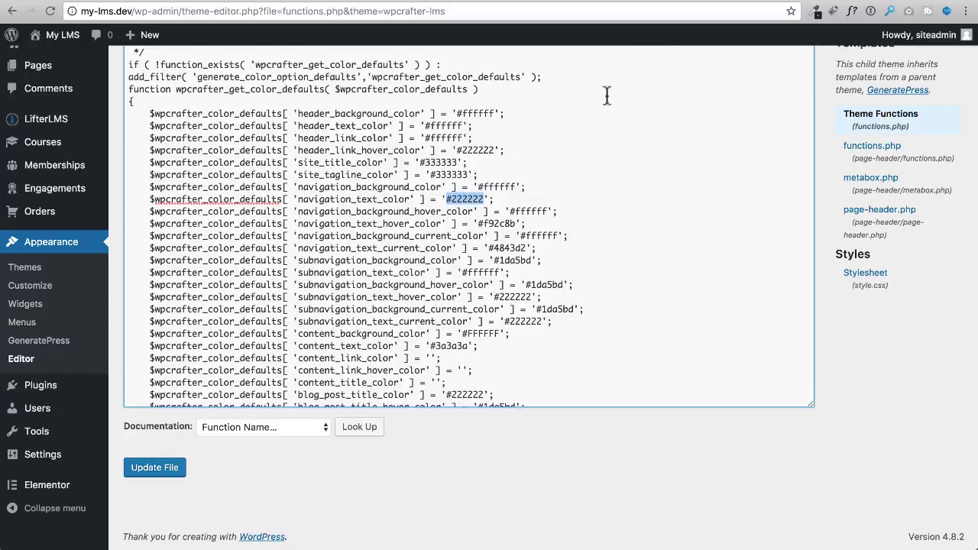
pyautogui.hotkey('ctrl', 'Tab')
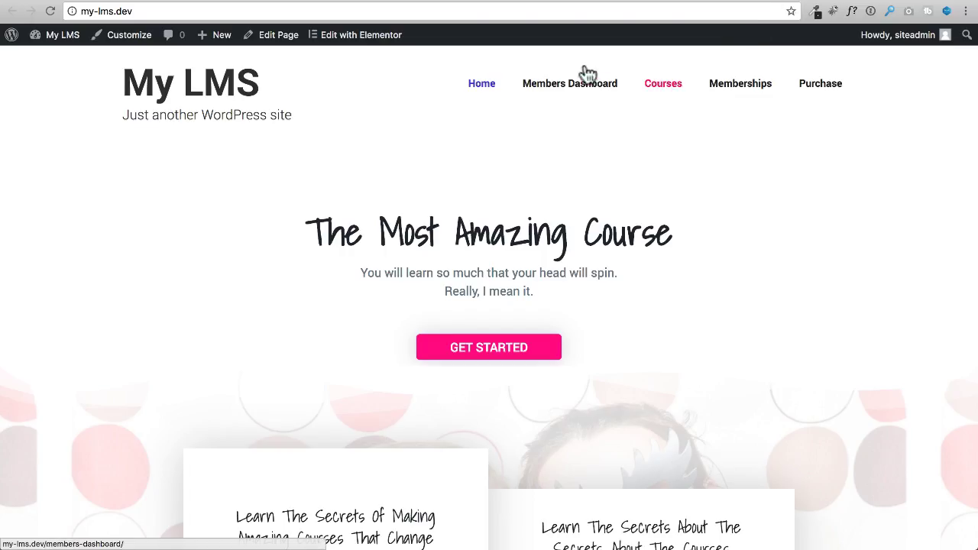
pyautogui.hotkey('ctrl', 'shift', 'Tab')
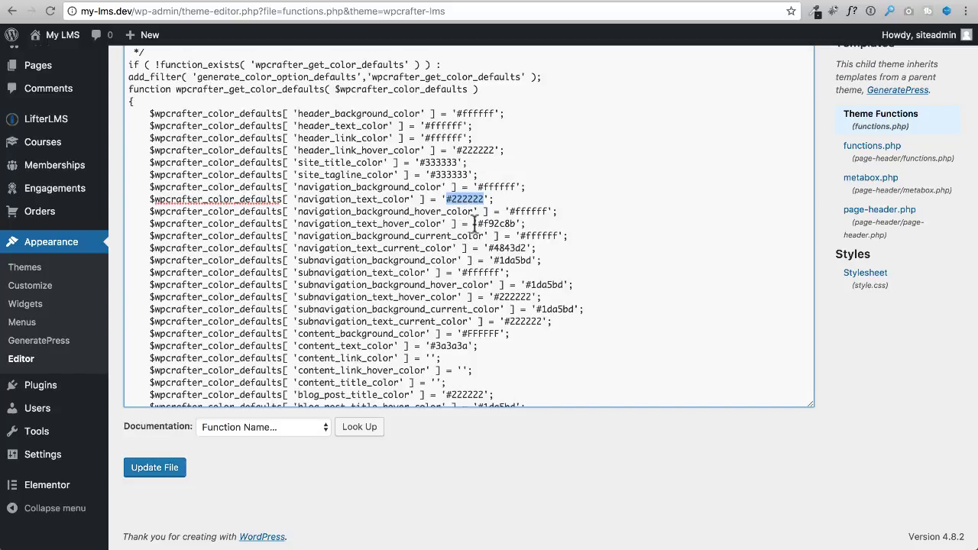
# Compare hover colour #f92c8b with the live menu's pink hover, then select it in the editor.
pyautogui.moveTo(477, 223); pyautogui.dragTo(516, 212)
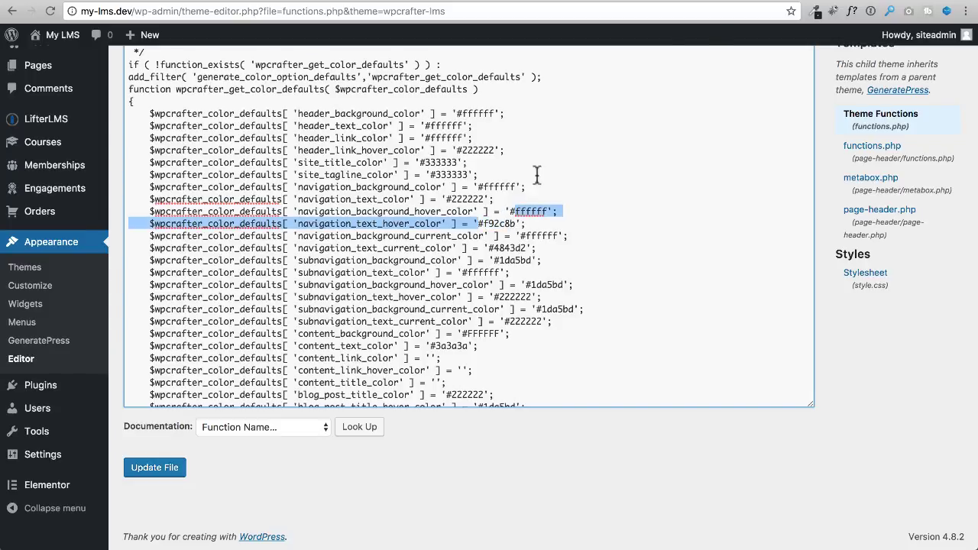
pyautogui.click(794, 4)
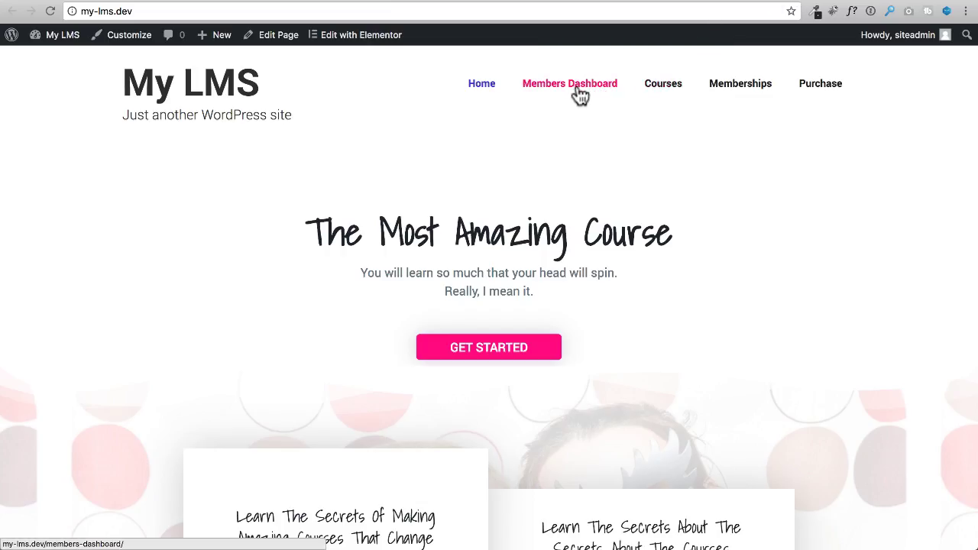
pyautogui.click(710, 5)
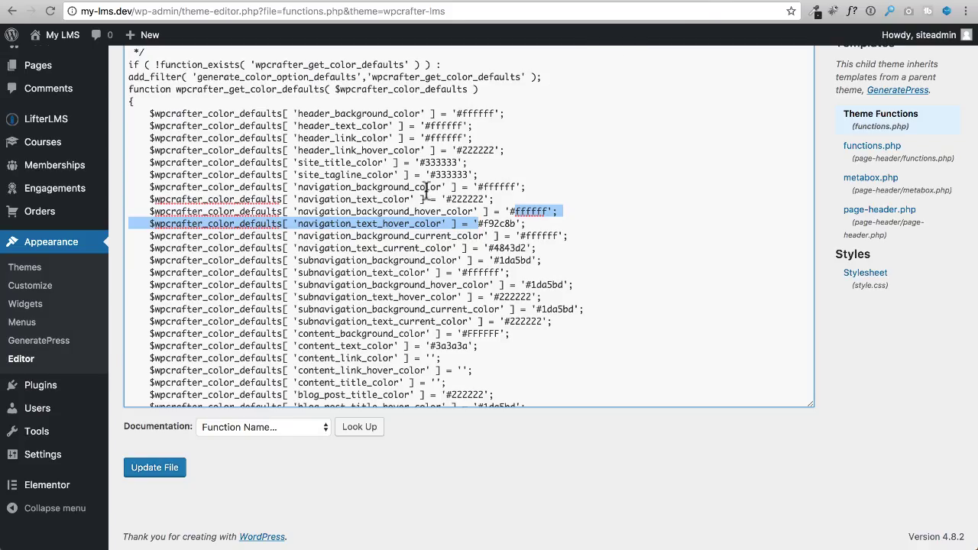
pyautogui.click(451, 221)
pyautogui.moveTo(478, 223); pyautogui.dragTo(515, 219)
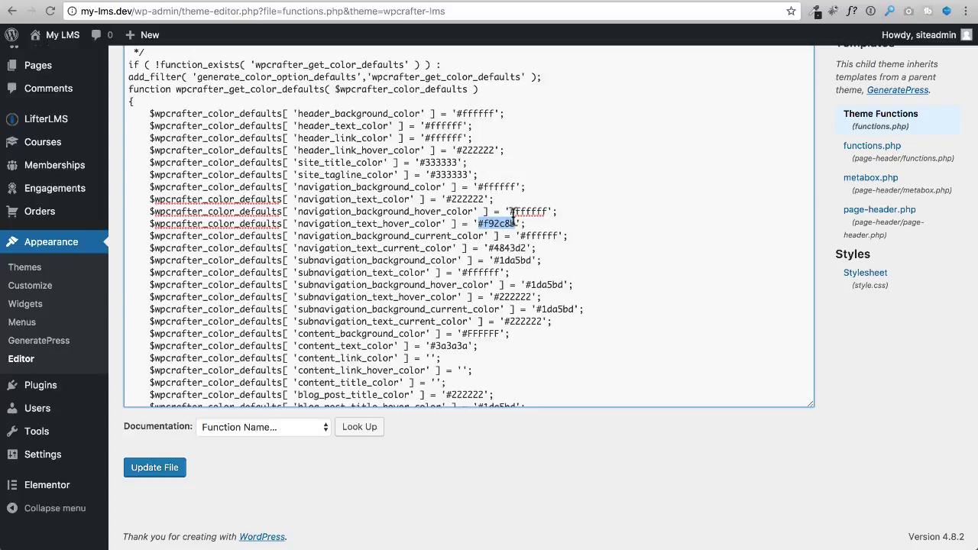
pyautogui.click(511, 219)
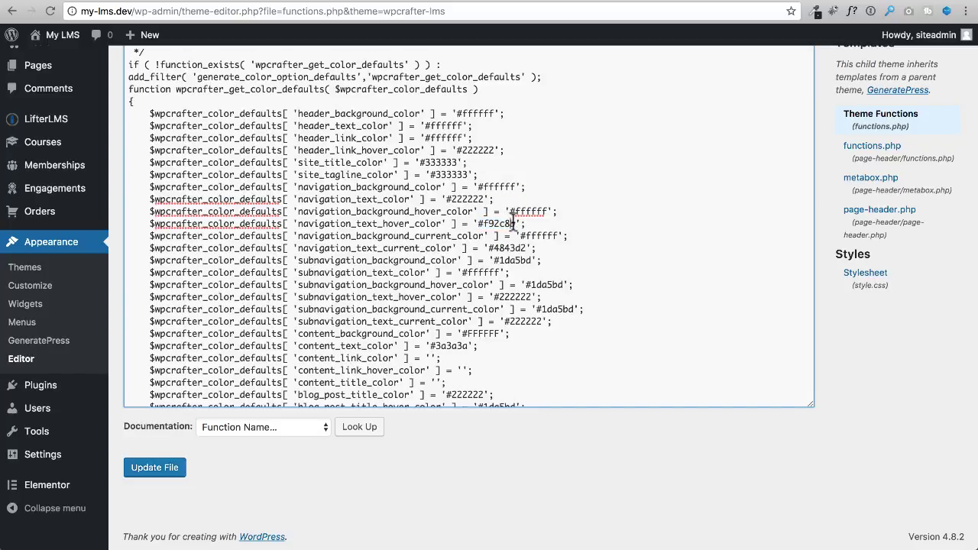
# Change navigation_text_hover_color from f92c8b to 333333, save functions.php, and reload the front page.
pyautogui.moveTo(516, 224); pyautogui.dragTo(484, 223)
pyautogui.write('333333')
pyautogui.moveTo(479, 223); pyautogui.dragTo(517, 223)
pyautogui.click(165, 468)
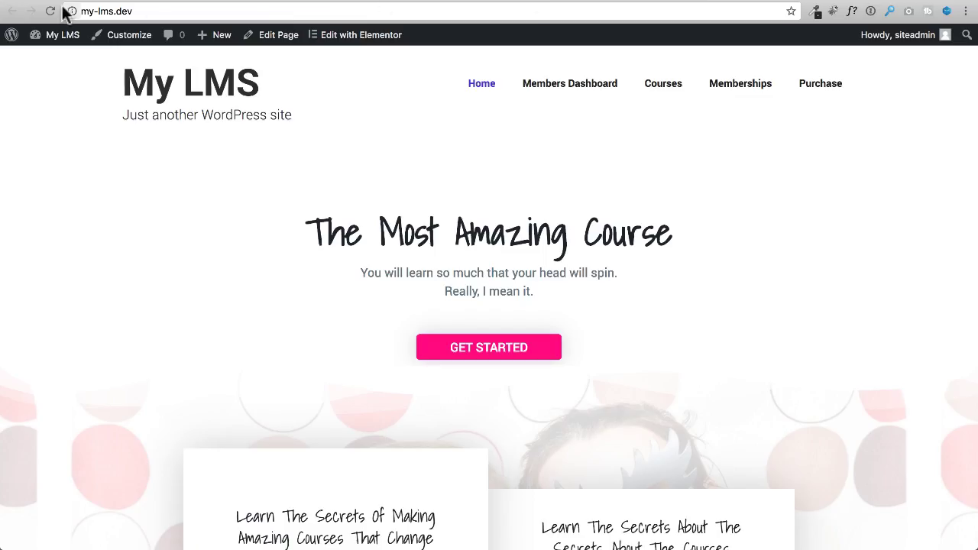
pyautogui.click(50, 11)
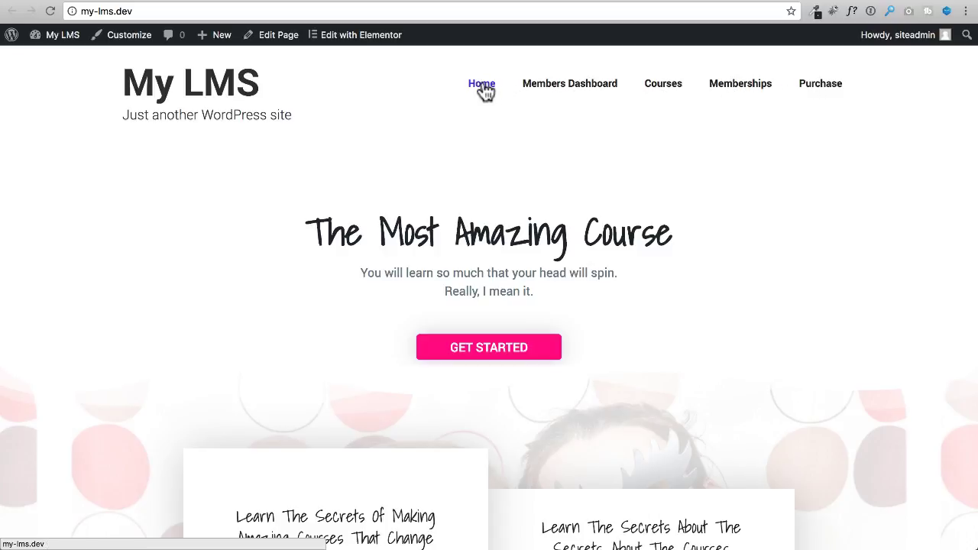
pyautogui.click(711, 6)
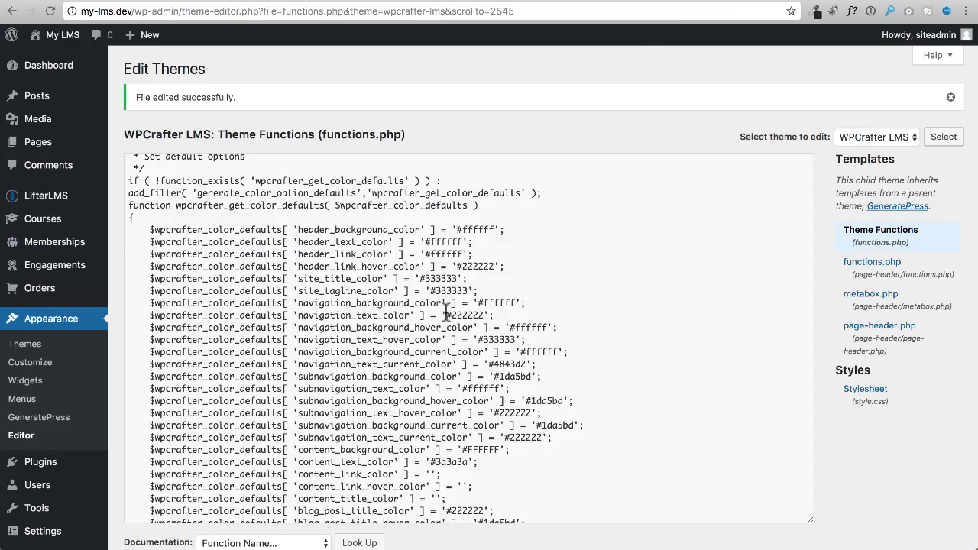
pyautogui.scroll(-3, 446, 315)
pyautogui.scroll(-5, 412, 283)
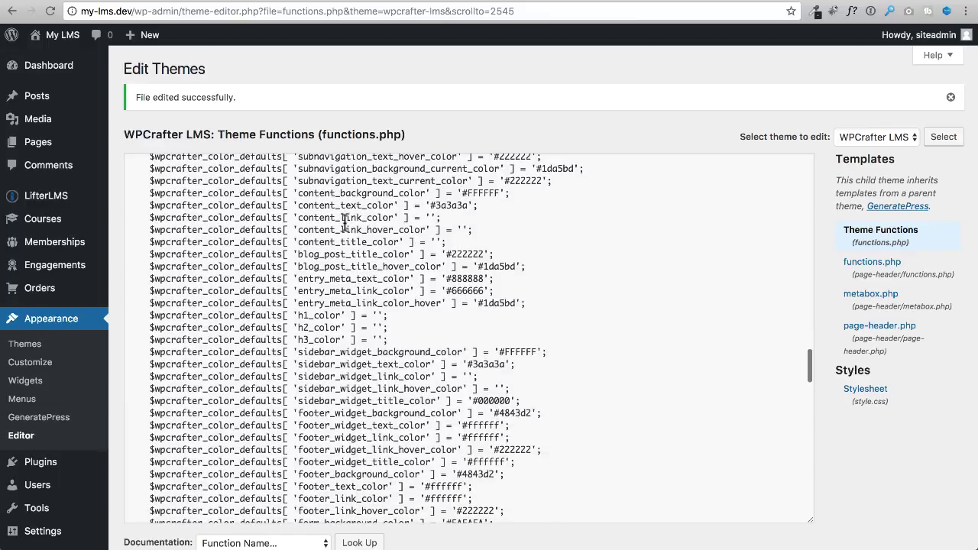
pyautogui.scroll(3, 344, 222)
pyautogui.scroll(1, 336, 228)
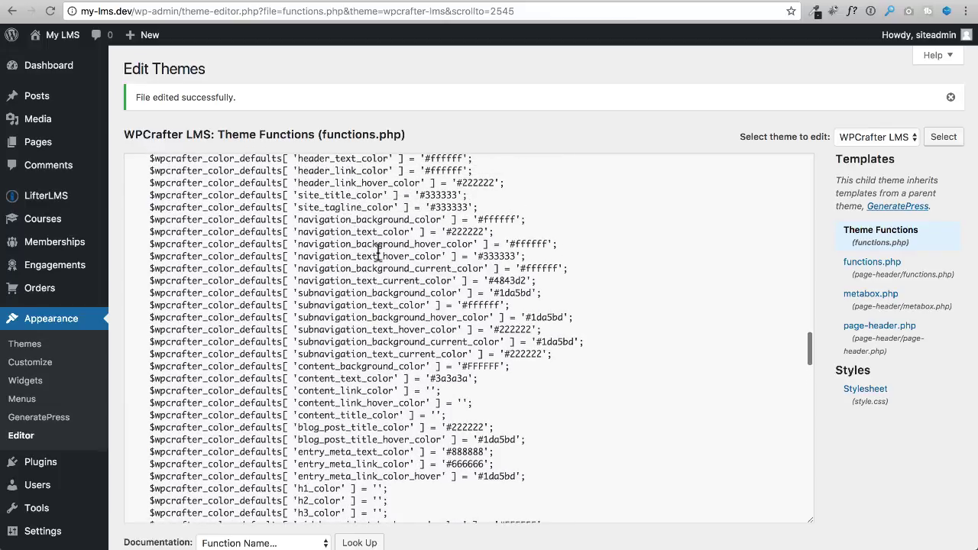
pyautogui.scroll(2, 378, 249)
pyautogui.scroll(1, 377, 246)
pyautogui.scroll(-4, 359, 240)
pyautogui.scroll(-1, 337, 229)
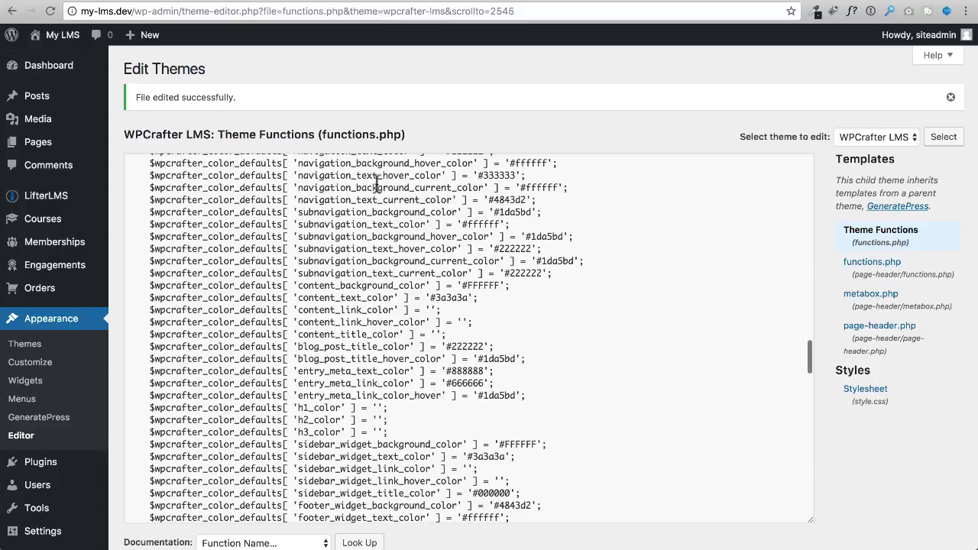
pyautogui.scroll(1, 380, 200)
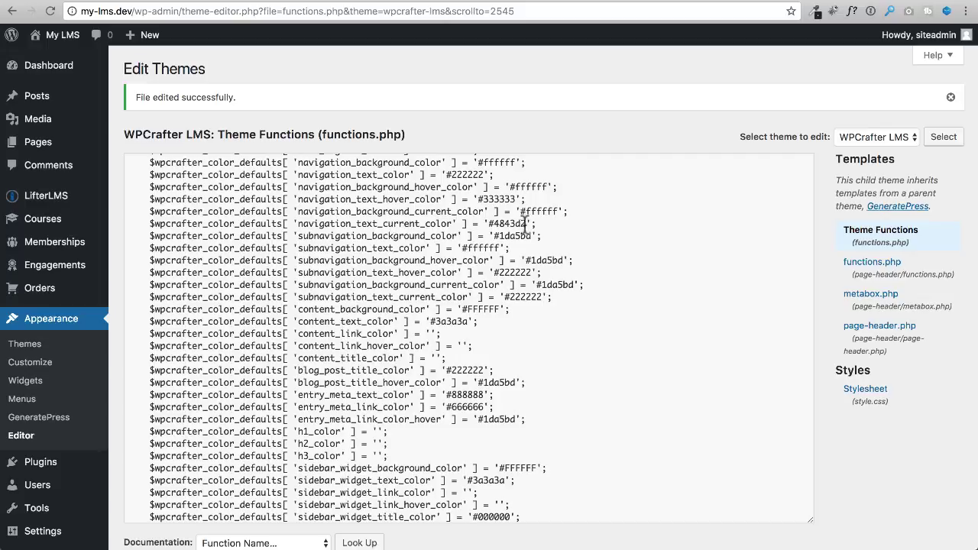
pyautogui.moveTo(524, 223)
pyautogui.mouseDown()
pyautogui.moveTo(487, 224)
pyautogui.moveTo(498, 223)
pyautogui.mouseUp()
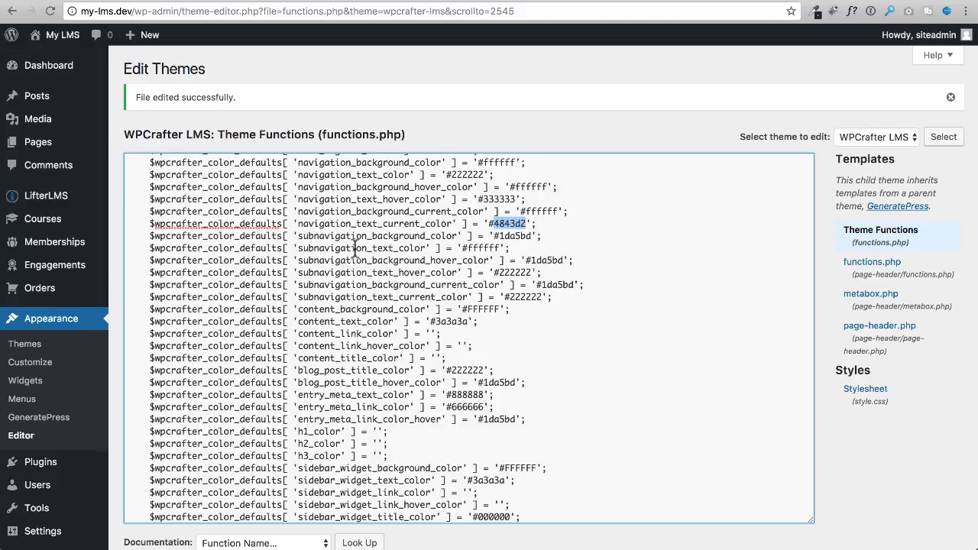
pyautogui.scroll(-2, 343, 241)
pyautogui.scroll(-3, 328, 250)
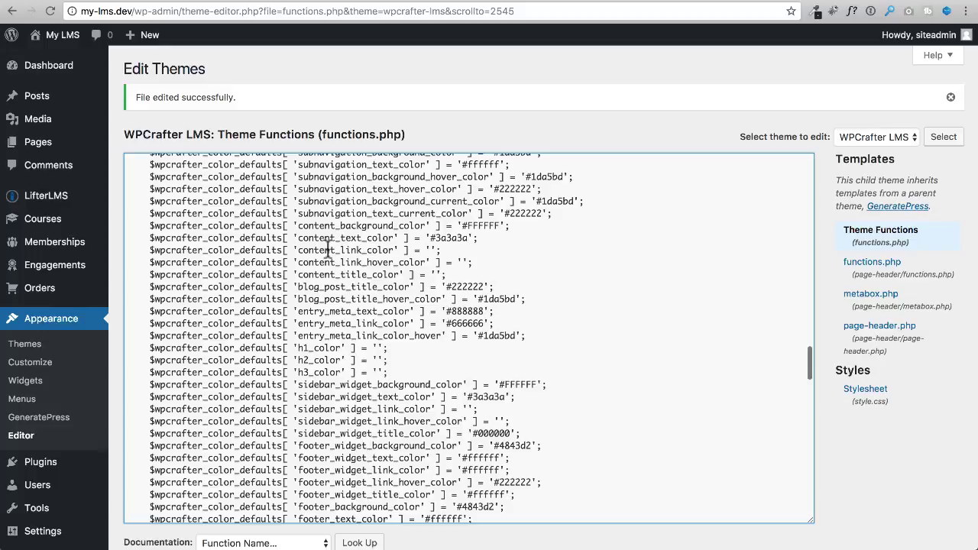
pyautogui.moveTo(298, 314); pyautogui.dragTo(402, 312)
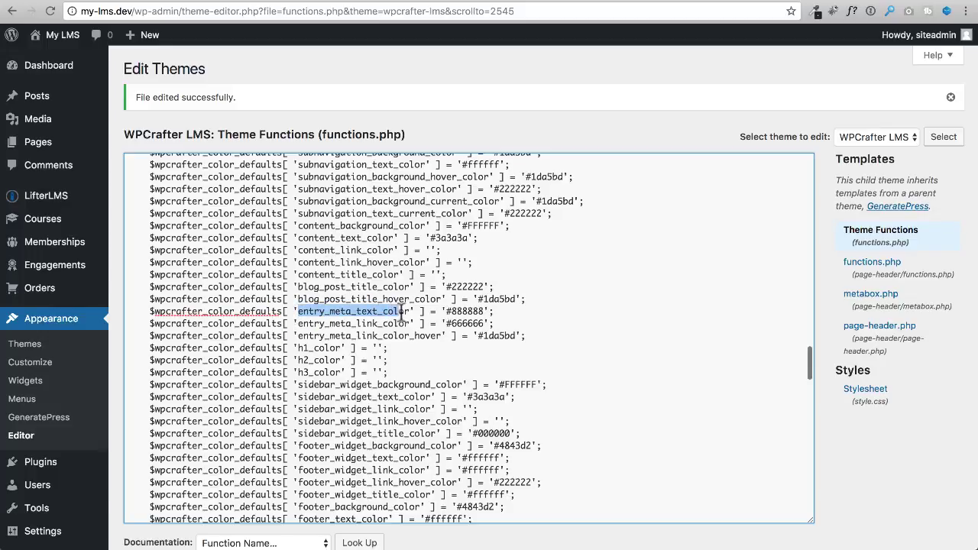
pyautogui.scroll(-3, 336, 302)
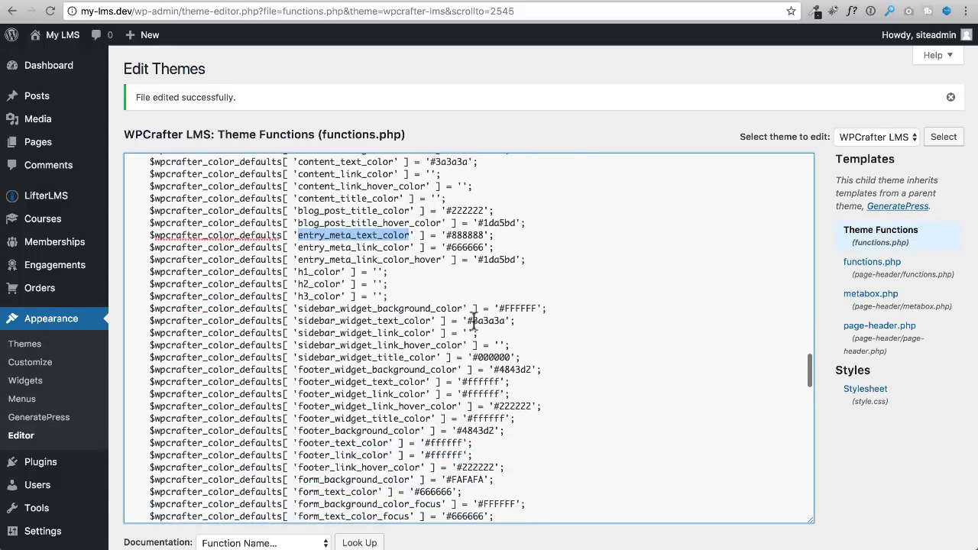
pyautogui.moveTo(467, 321); pyautogui.dragTo(505, 321)
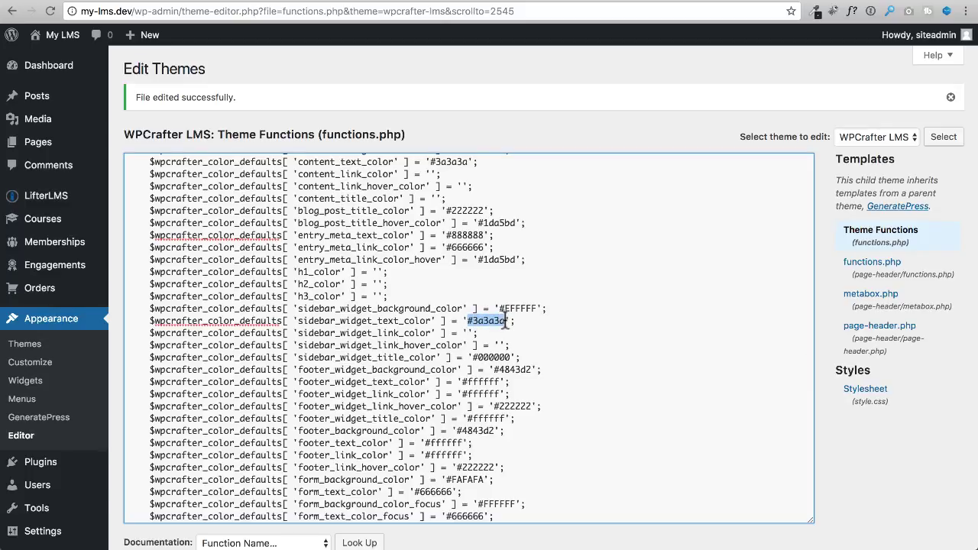
pyautogui.scroll(-4, 441, 321)
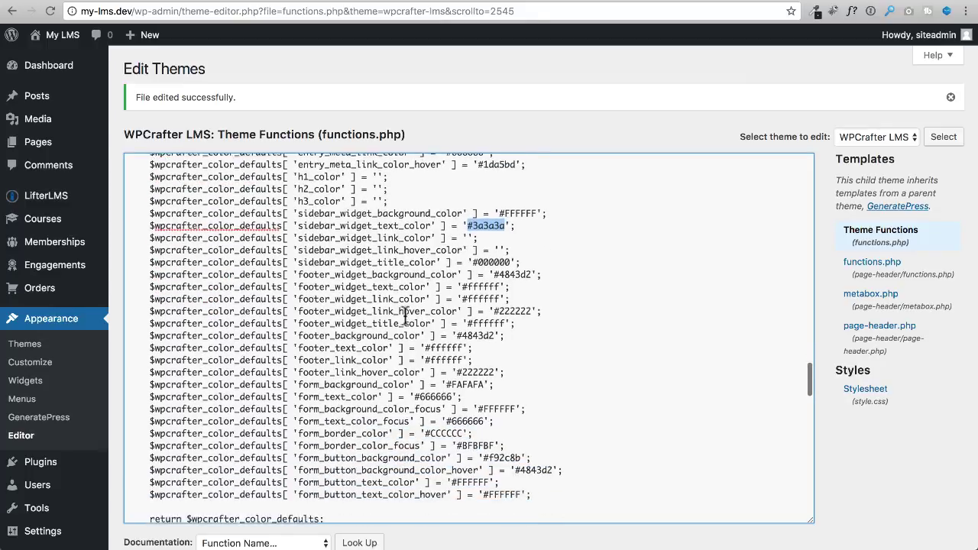
pyautogui.scroll(-1, 403, 314)
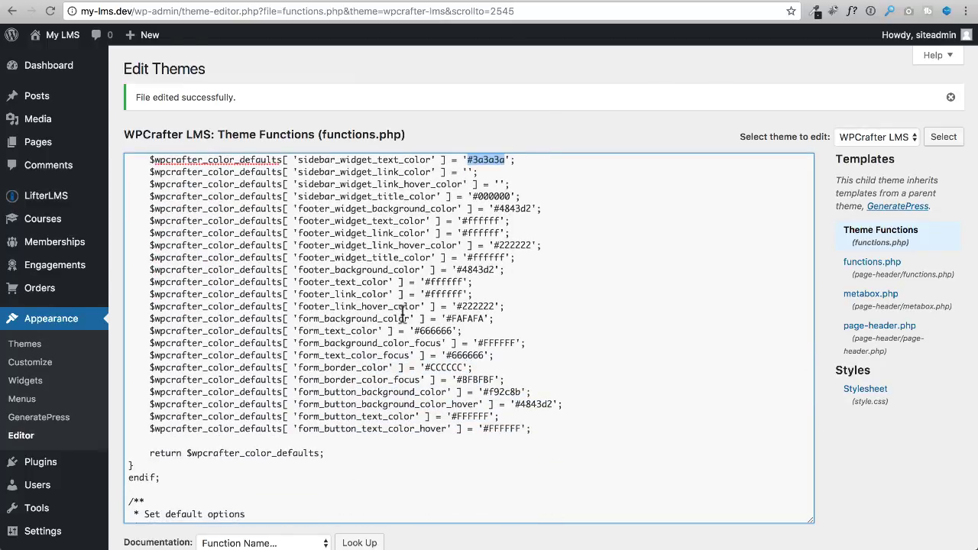
pyautogui.scroll(2, 403, 313)
pyautogui.scroll(2, 403, 313)
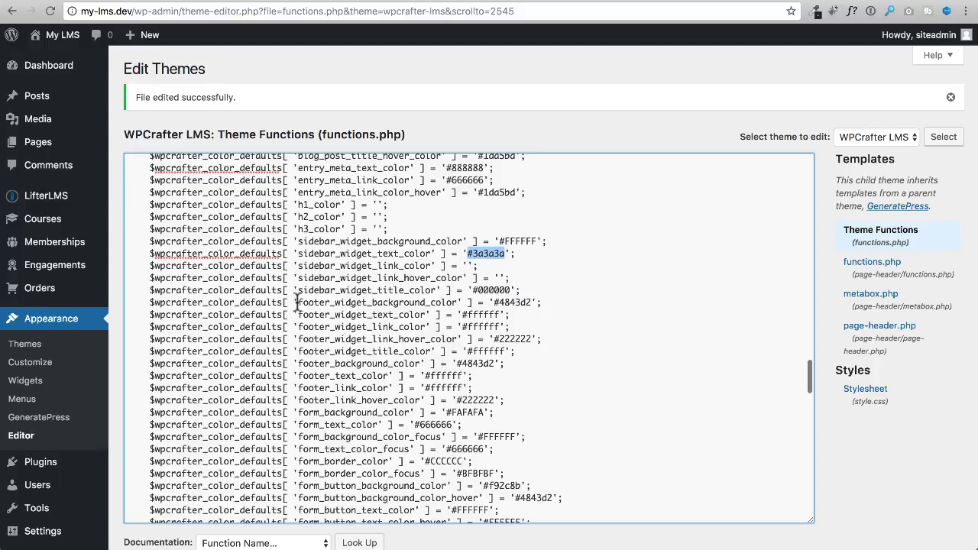
pyautogui.moveTo(297, 303); pyautogui.dragTo(528, 303)
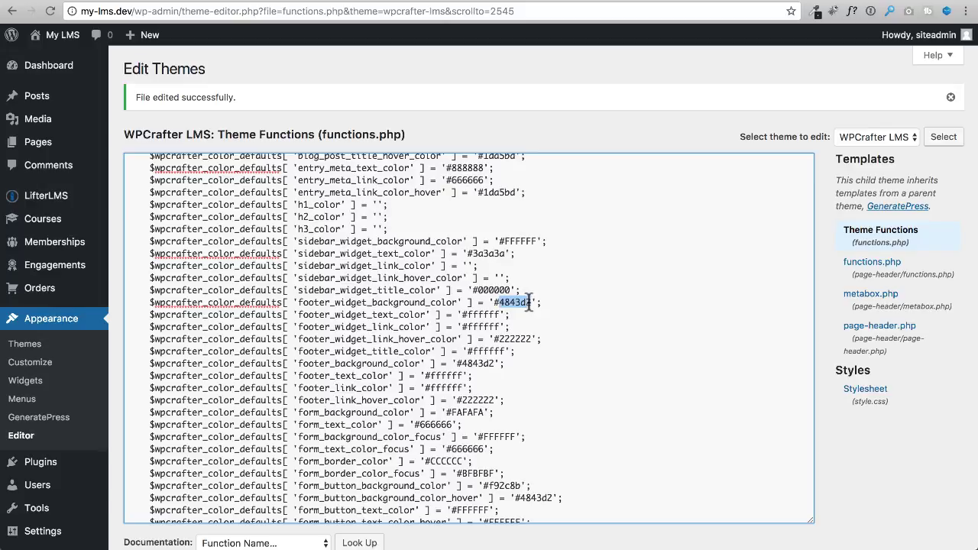
# Reload the front page and inspect its footer copyright line.
pyautogui.click(800, 3)
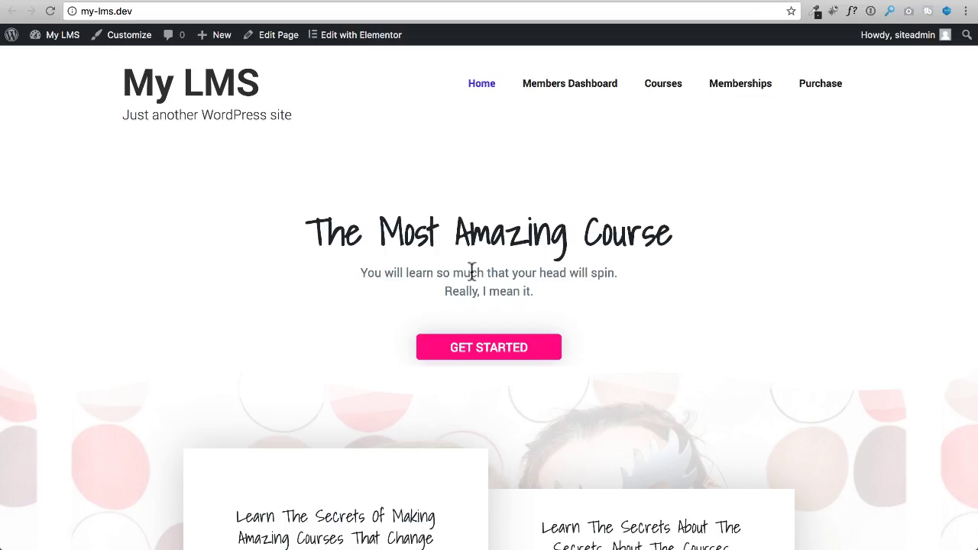
pyautogui.hotkey('ctrl', 'r')
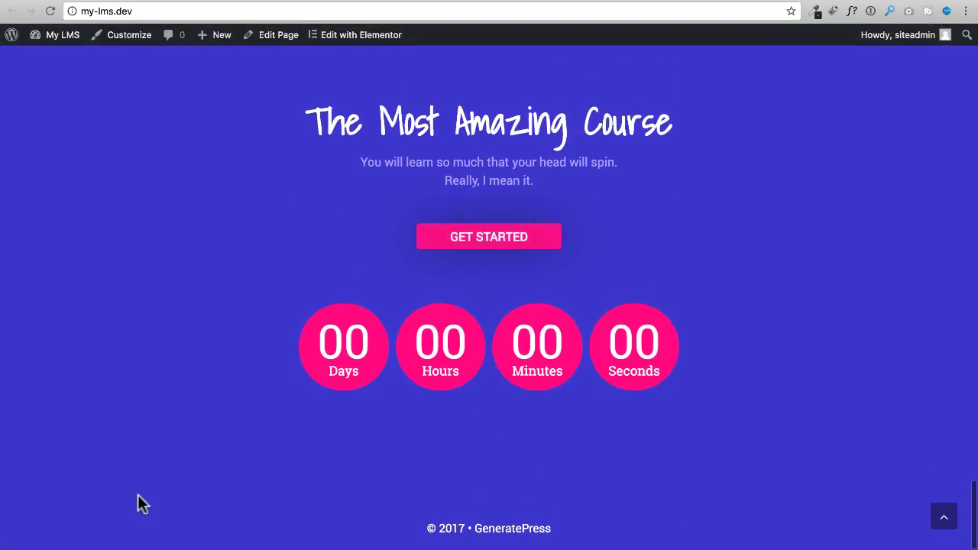
pyautogui.tripleClick(561, 535)
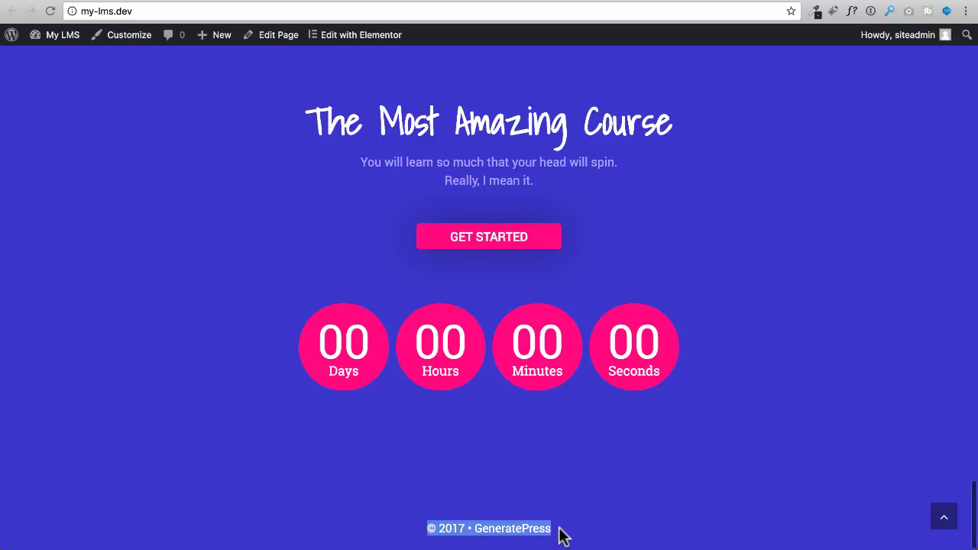
pyautogui.moveTo(562, 535); pyautogui.dragTo(383, 534)
pyautogui.click(718, 2)
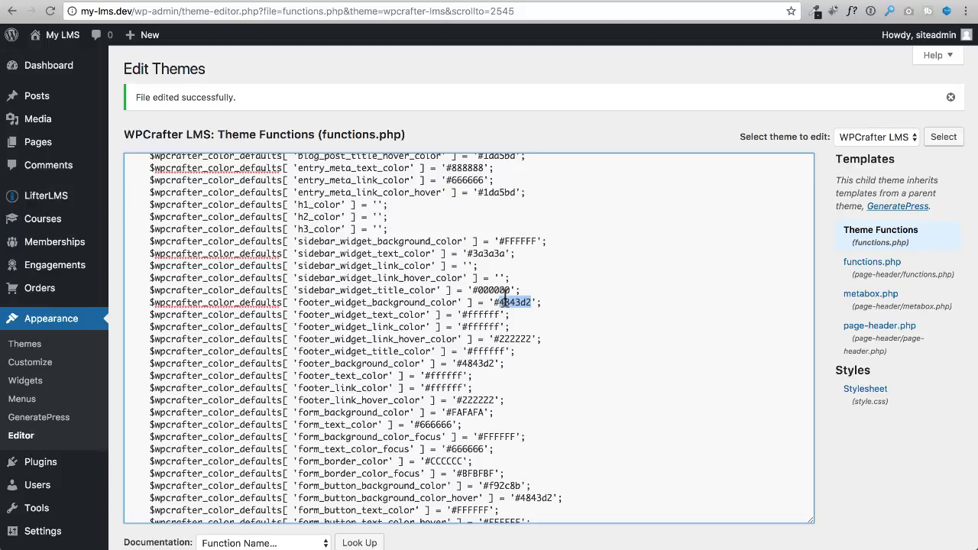
# Enter 333333 for the footer widget background, save functions.php, and reload the front page.
pyautogui.write('333333')
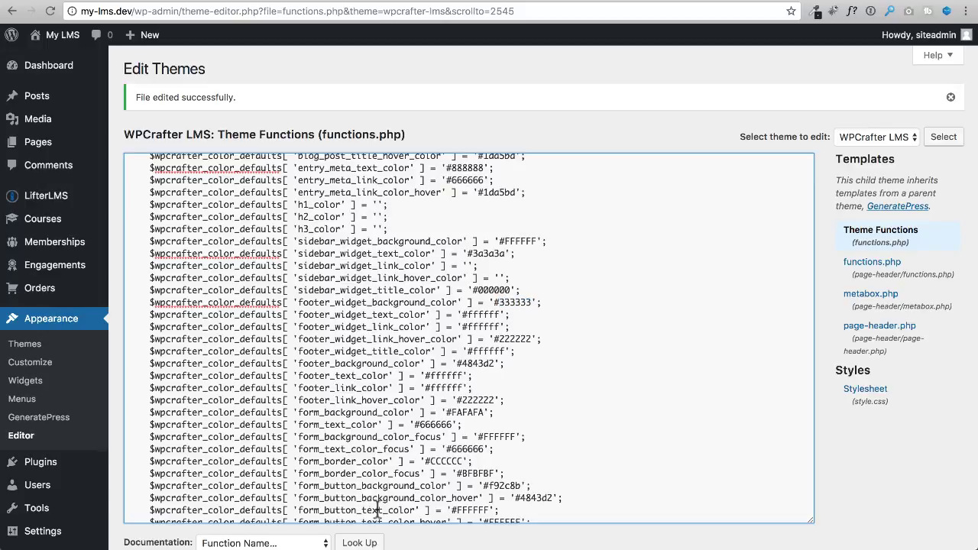
pyautogui.scroll(-1, 402, 504)
pyautogui.scroll(-2, 870, 431)
pyautogui.scroll(-1, 877, 422)
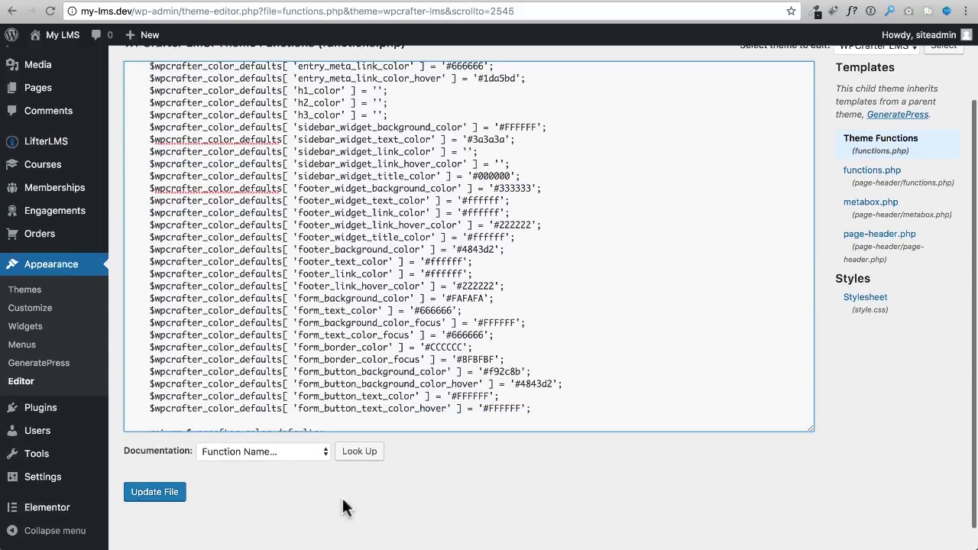
pyautogui.click(162, 493)
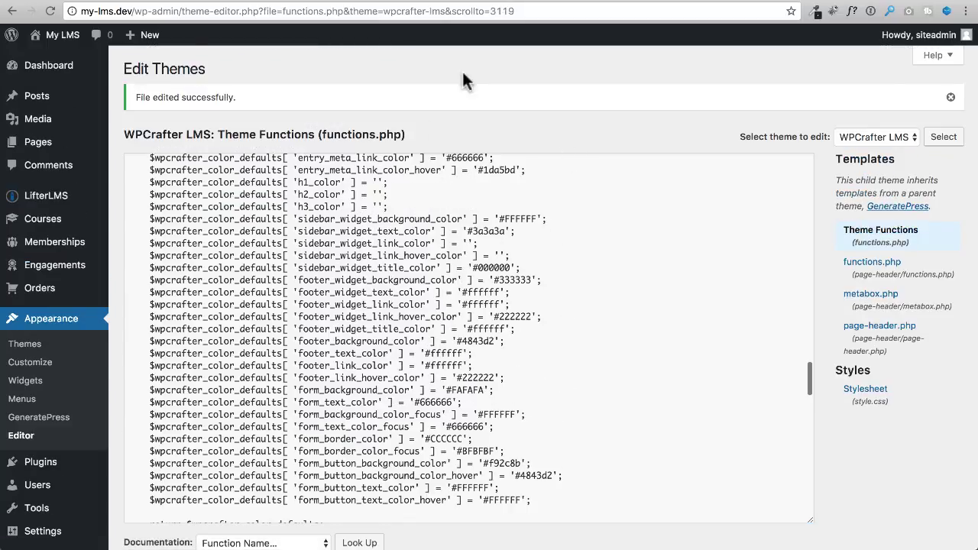
pyautogui.click(768, 2)
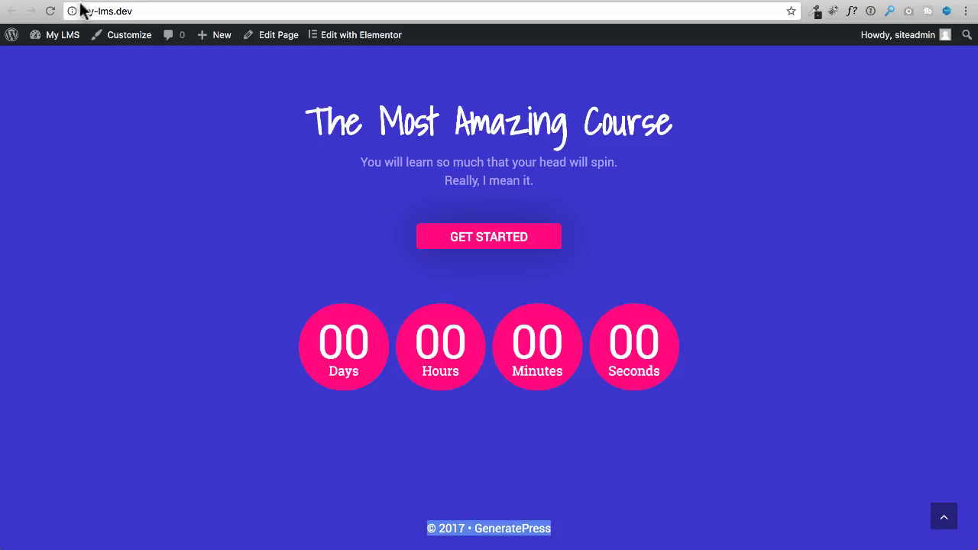
pyautogui.click(46, 13)
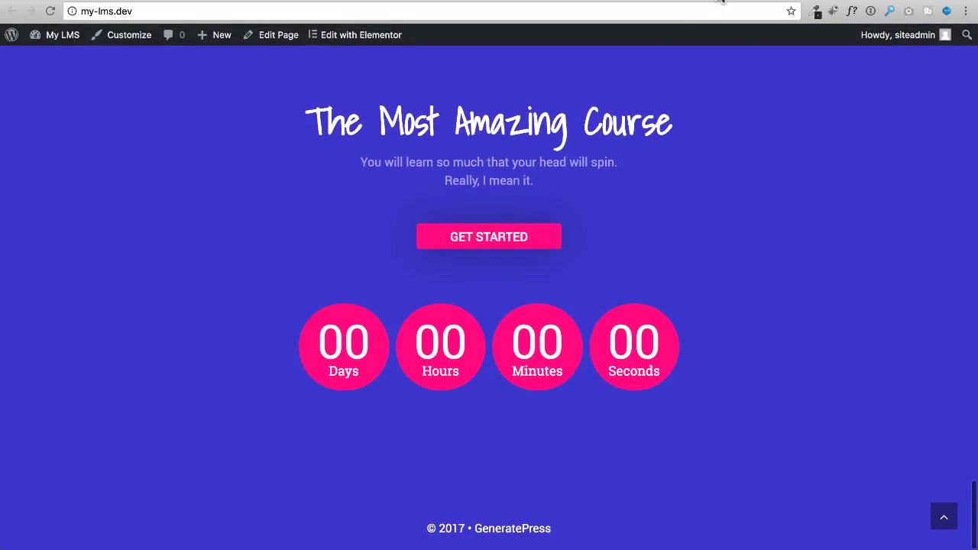
pyautogui.click(724, 3)
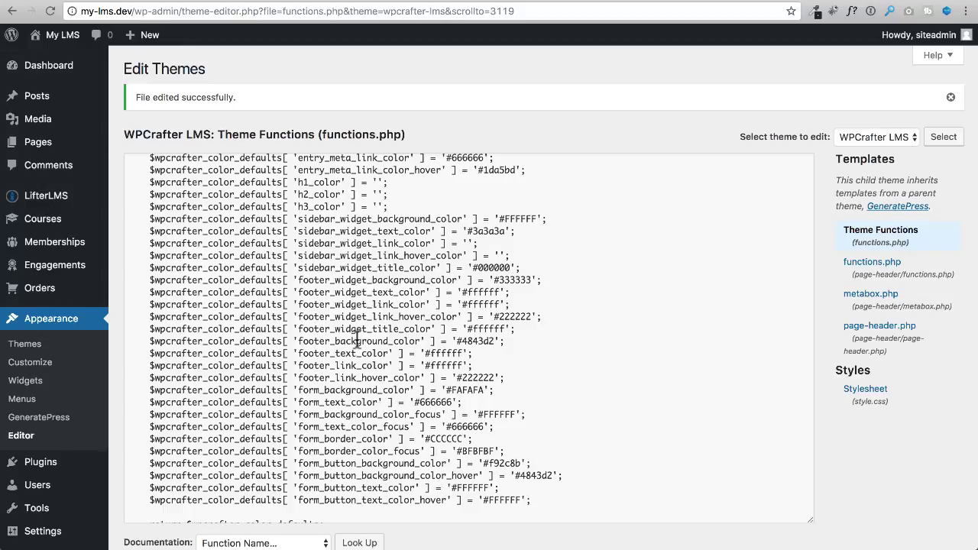
# Replace the footer_background_color value 4843d2 with dark grey 333333.
pyautogui.scroll(-2, 335, 312)
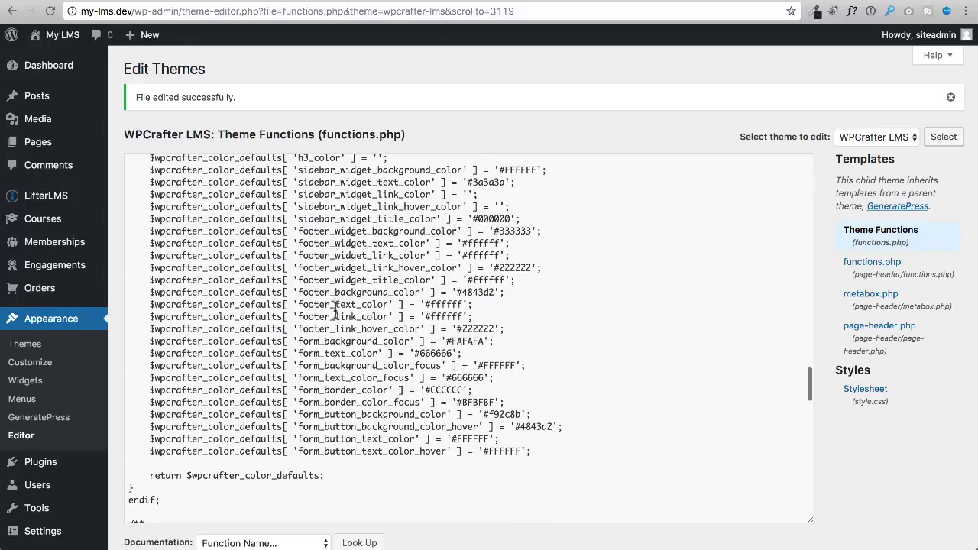
pyautogui.scroll(-2, 335, 312)
pyautogui.scroll(-3, 334, 312)
pyautogui.scroll(5, 321, 321)
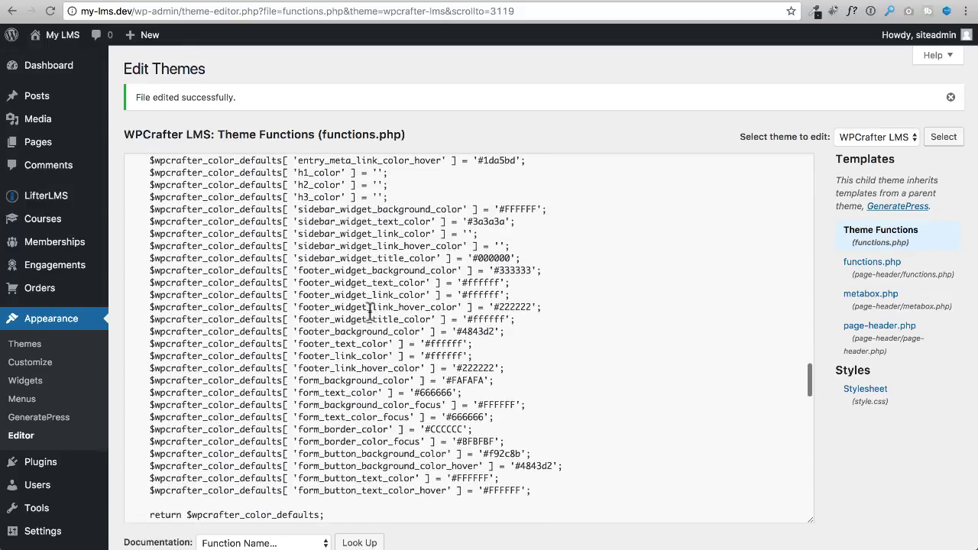
pyautogui.moveTo(298, 333); pyautogui.dragTo(417, 331)
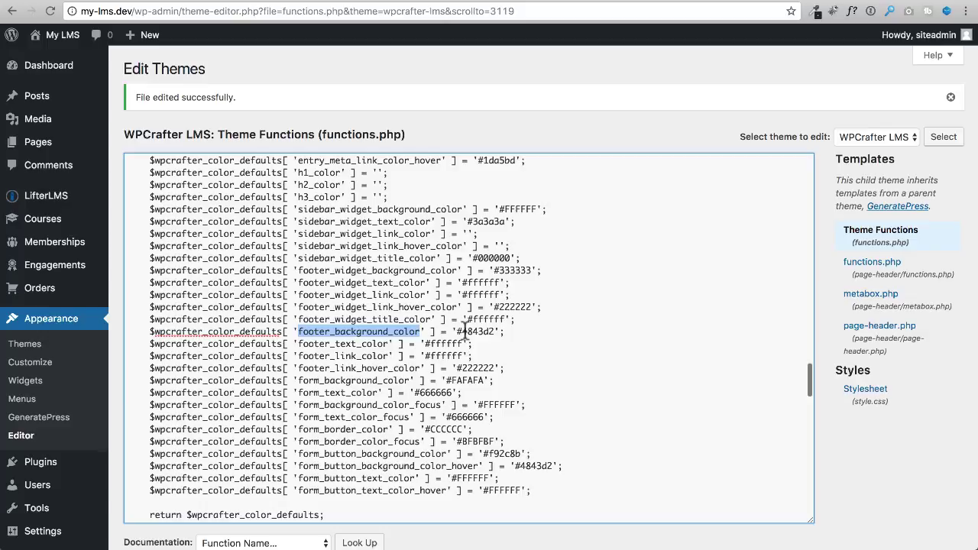
pyautogui.moveTo(460, 331); pyautogui.dragTo(493, 332)
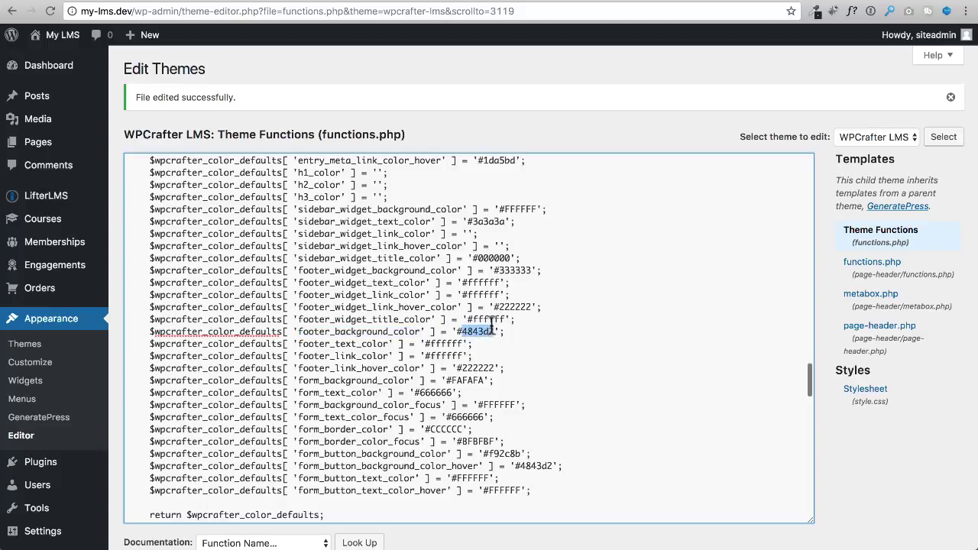
pyautogui.write('333333')
# Save functions.php and reload the front page to confirm the dark grey footer.
pyautogui.scroll(-2, 120, 463)
pyautogui.scroll(-2, 130, 458)
pyautogui.click(145, 468)
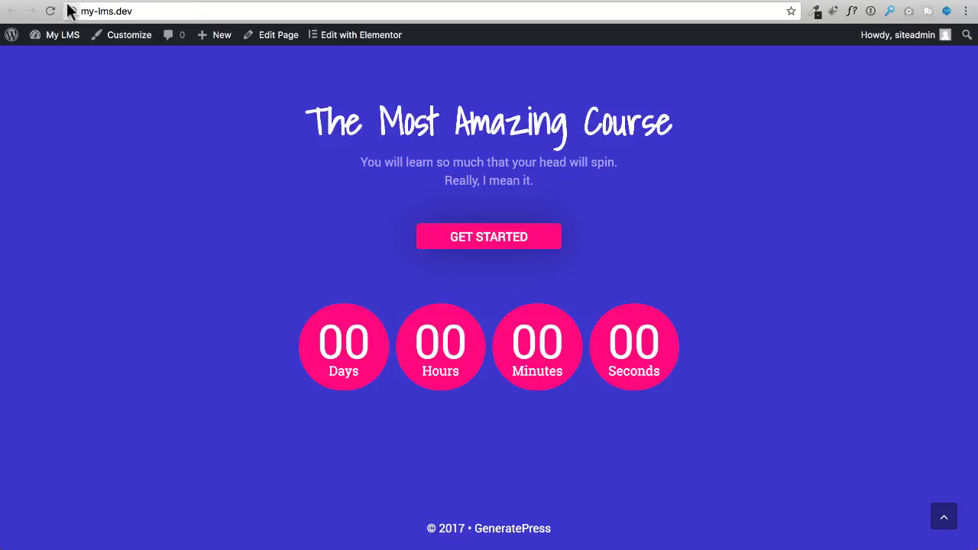
pyautogui.click(50, 11)
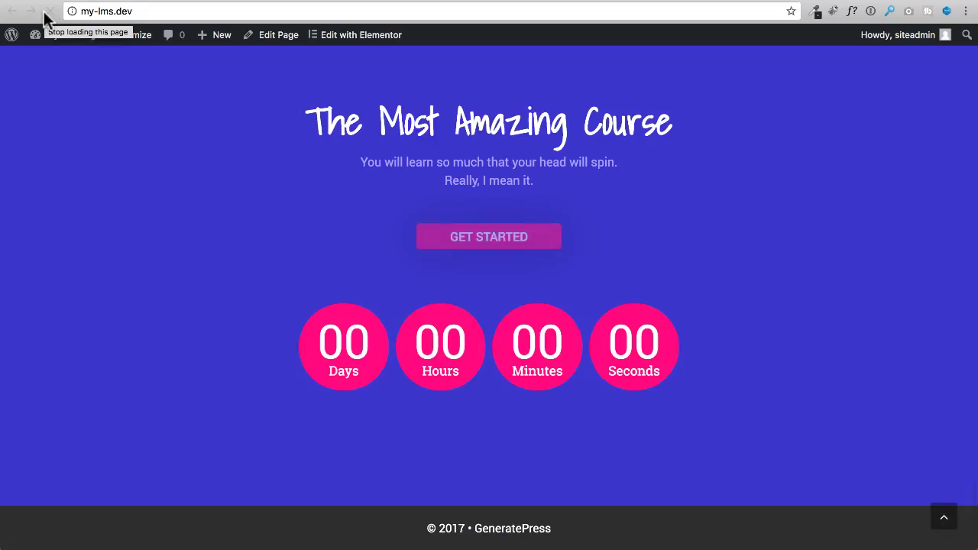
pyautogui.click(715, 3)
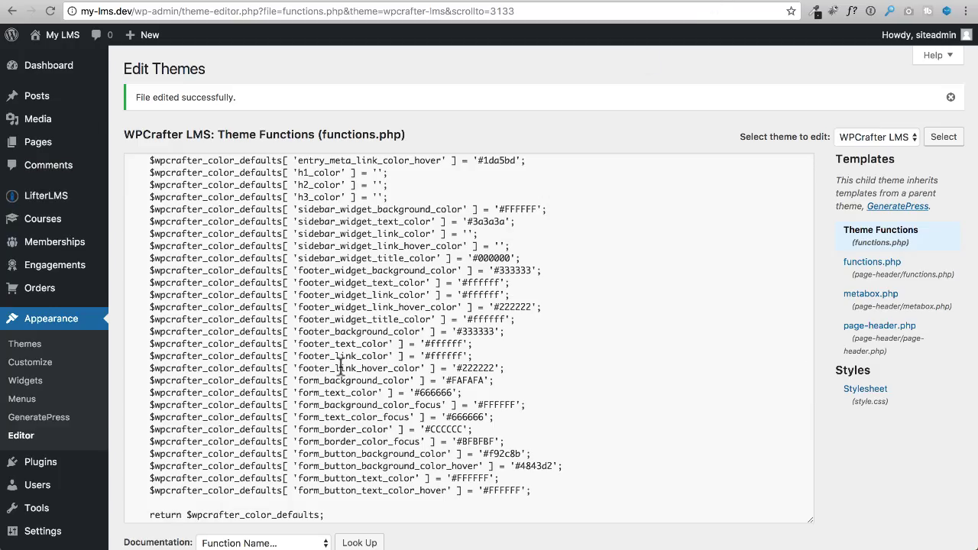
# Find and select the site_tagline_font_size value '20' in functions.php for editing.
pyautogui.scroll(-5, 330, 360)
pyautogui.scroll(-1, 329, 359)
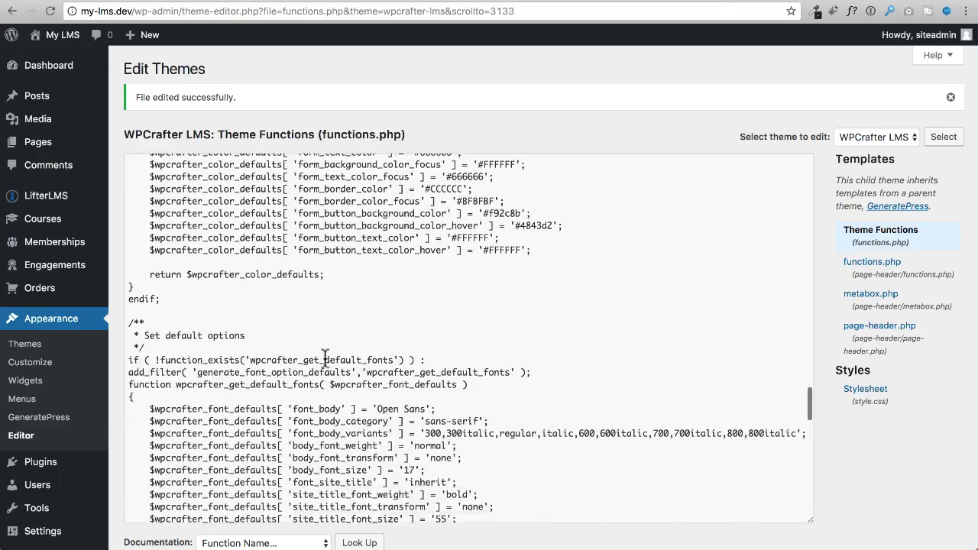
pyautogui.scroll(-2, 325, 359)
pyautogui.scroll(-1, 324, 359)
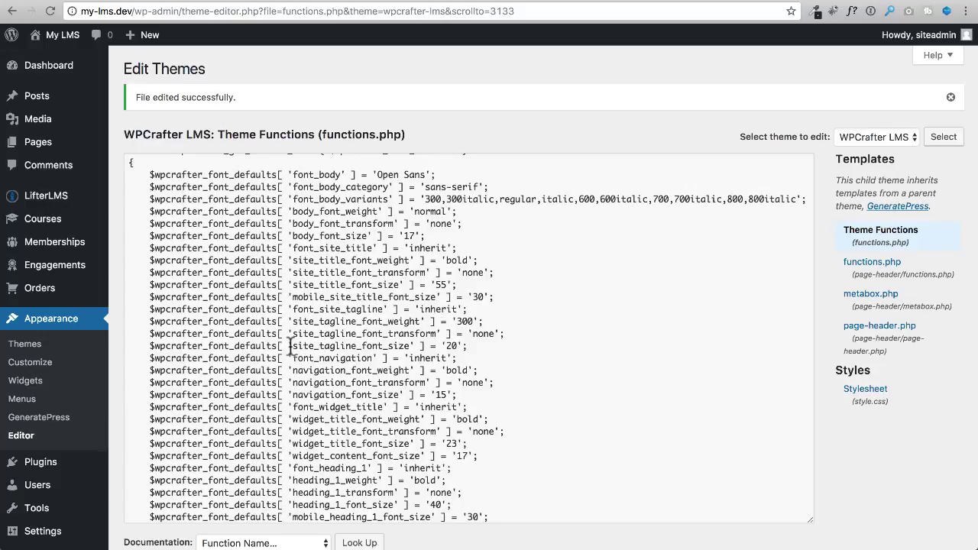
pyautogui.moveTo(291, 346); pyautogui.dragTo(407, 347)
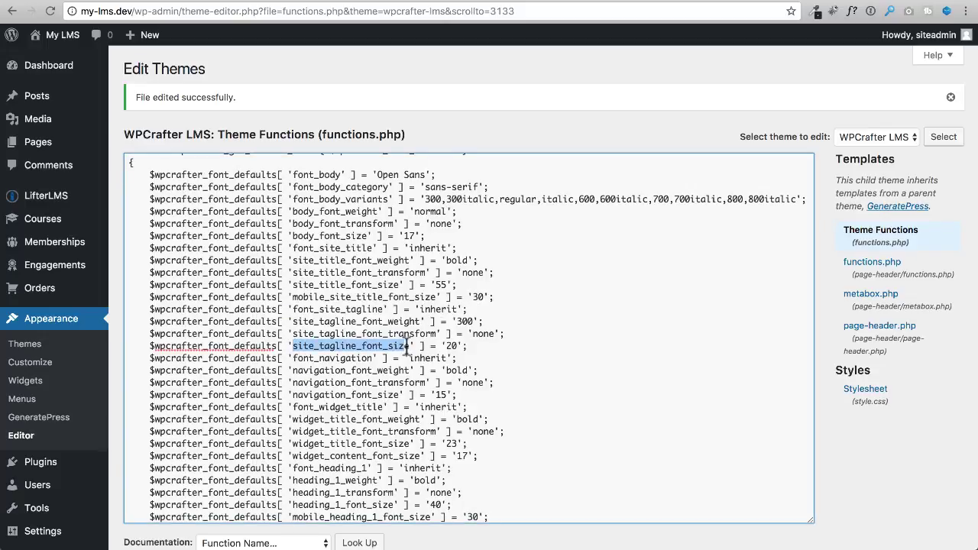
pyautogui.click(450, 346)
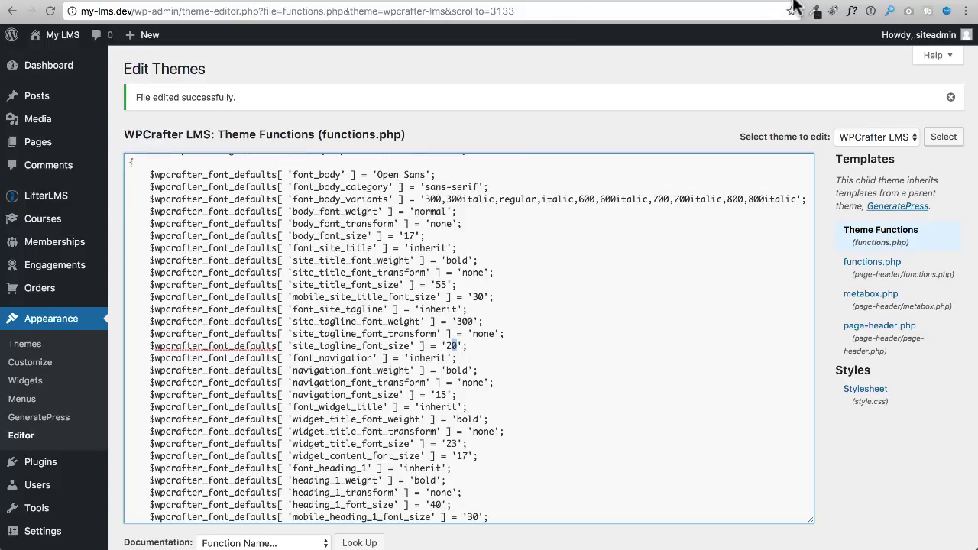
# Check the current site tagline on the front page, then return to the editor.
pyautogui.hotkey('ctrl', 'Tab')
pyautogui.scroll(5, 543, 255)
pyautogui.scroll(10, 544, 256)
pyautogui.scroll(10, 538, 231)
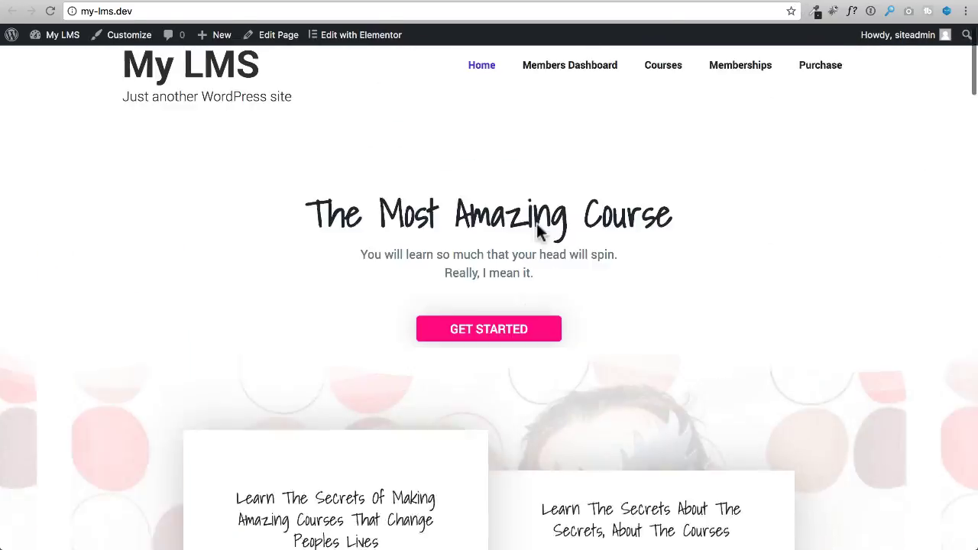
pyautogui.moveTo(130, 116)
pyautogui.mouseDown()
pyautogui.moveTo(288, 120)
pyautogui.moveTo(696, 7)
pyautogui.mouseUp()
pyautogui.hotkey('ctrl', 'Tab')
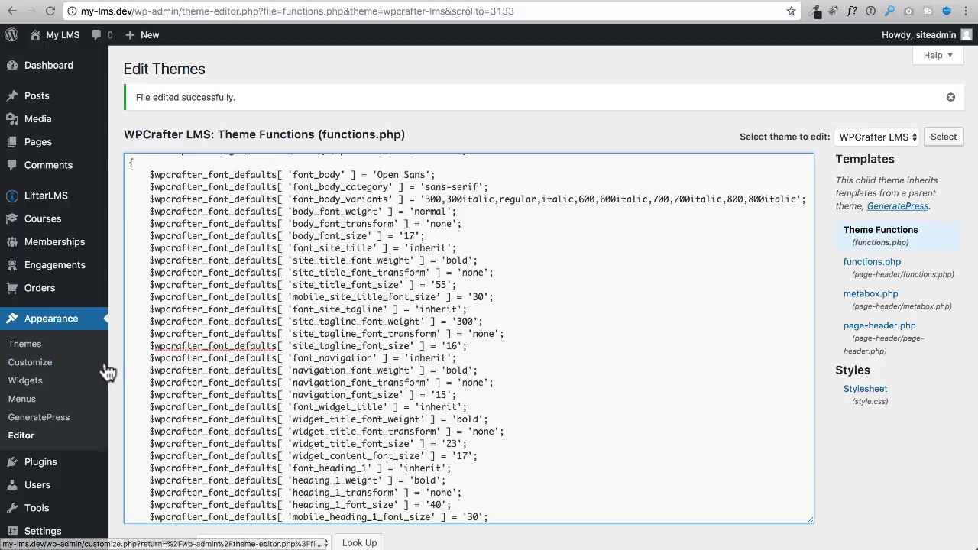
# Save functions.php with the tagline font size at 16 and view the front page.
pyautogui.scroll(-3, 123, 367)
pyautogui.scroll(-1, 128, 390)
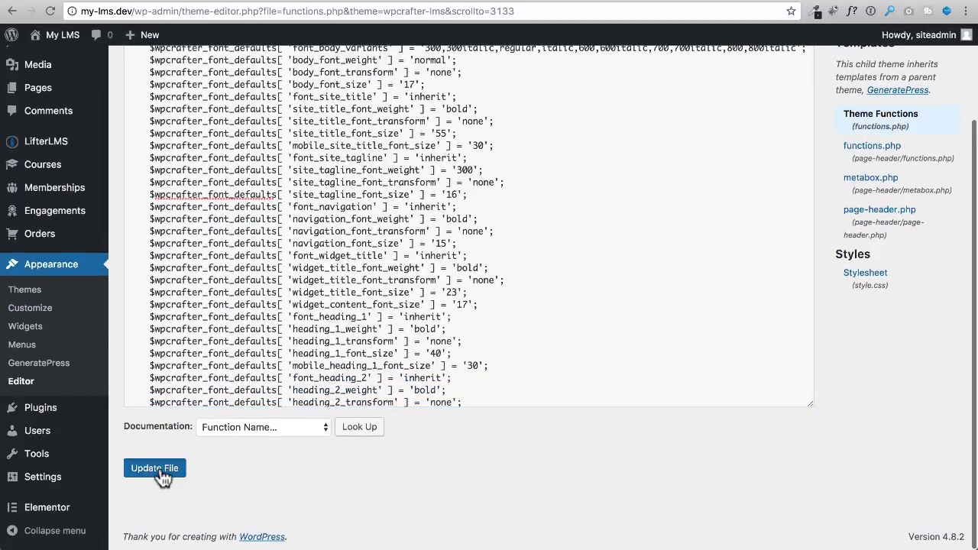
pyautogui.click(154, 465)
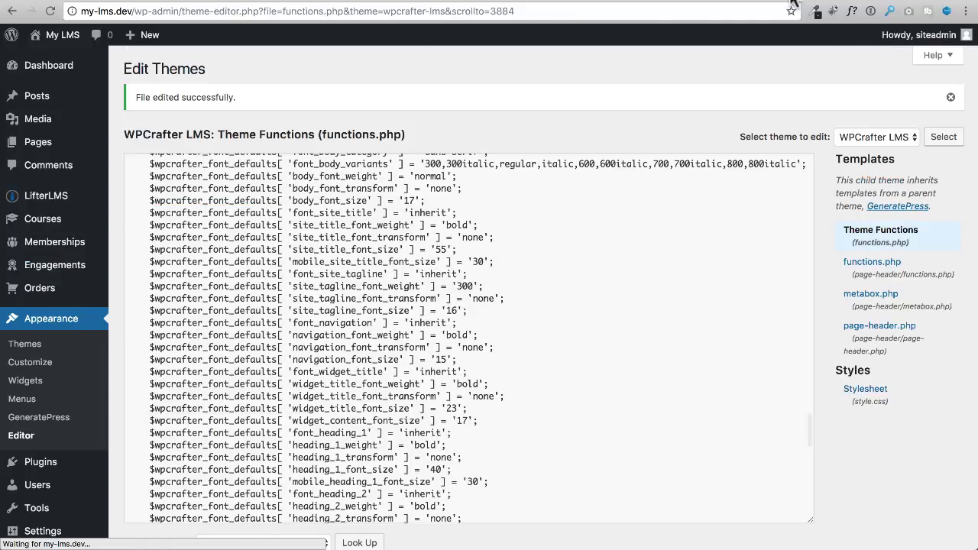
pyautogui.click(561, 3)
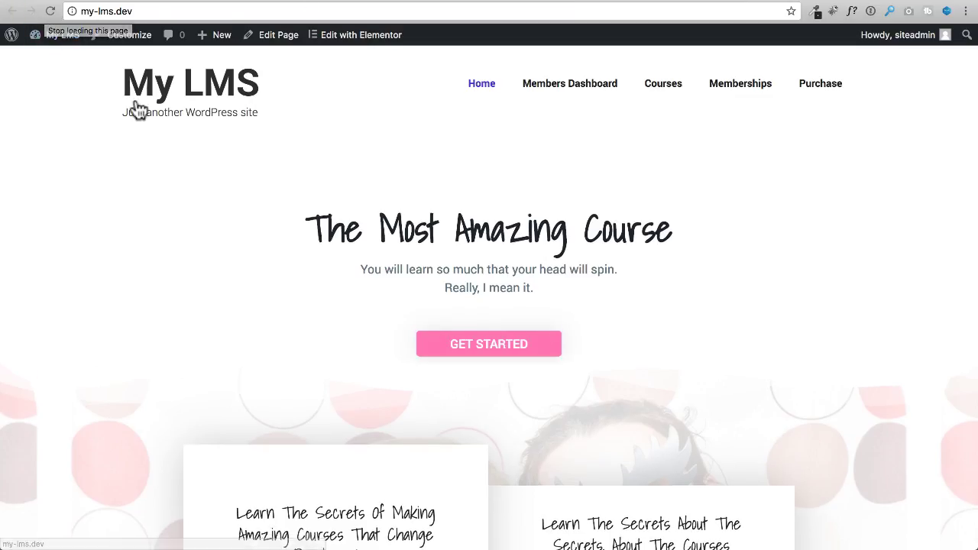
# Return to the theme editor and bring the wpcrafter_spacing_defaults in functions.php into view.
pyautogui.click(716, 2)
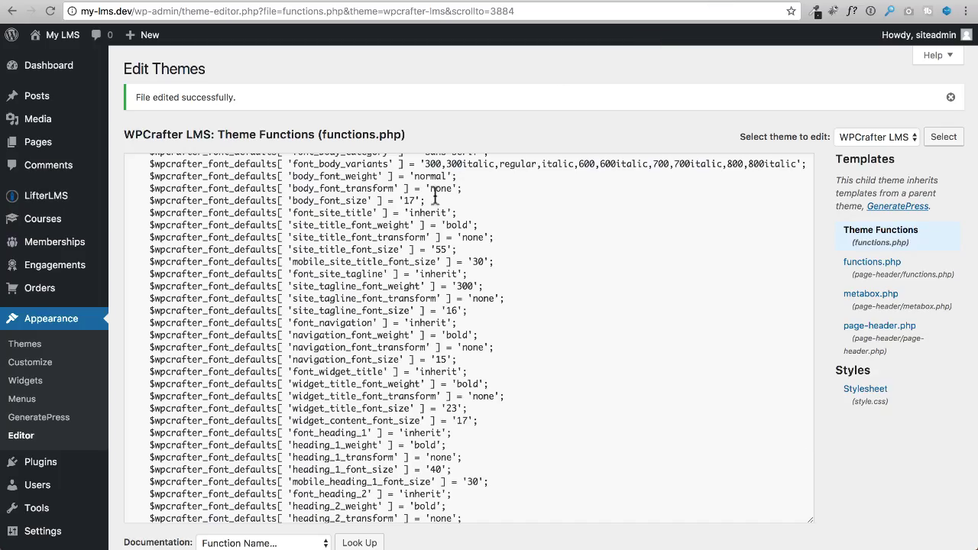
pyautogui.scroll(-1, 347, 324)
pyautogui.scroll(-1, 352, 322)
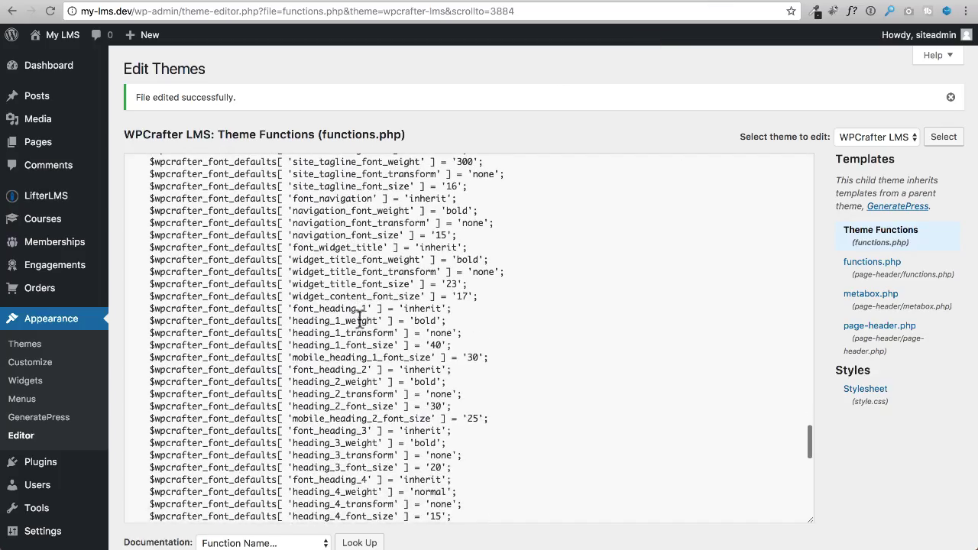
pyautogui.scroll(-1, 359, 319)
pyautogui.scroll(-2, 359, 320)
pyautogui.scroll(2, 362, 292)
pyautogui.scroll(2, 370, 252)
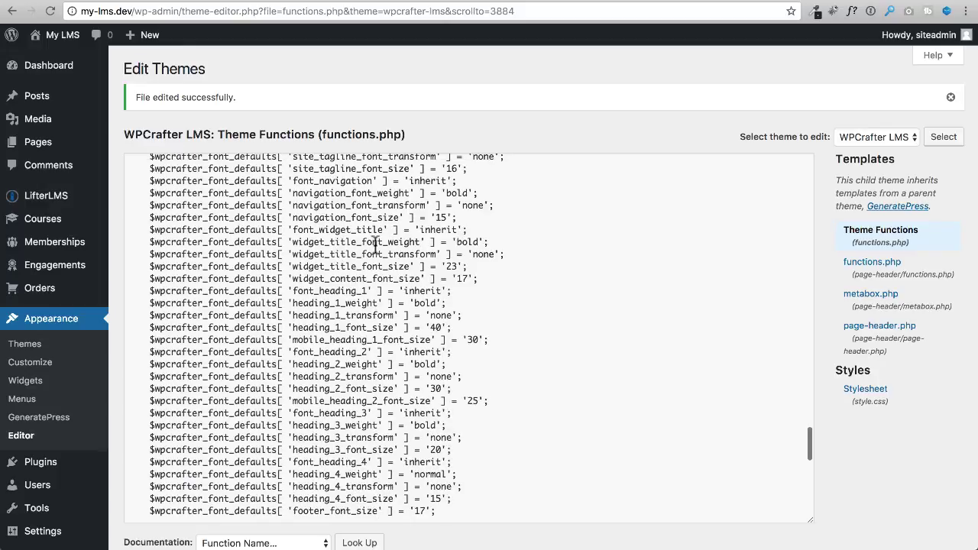
pyautogui.scroll(-2, 349, 289)
pyautogui.scroll(-2, 349, 283)
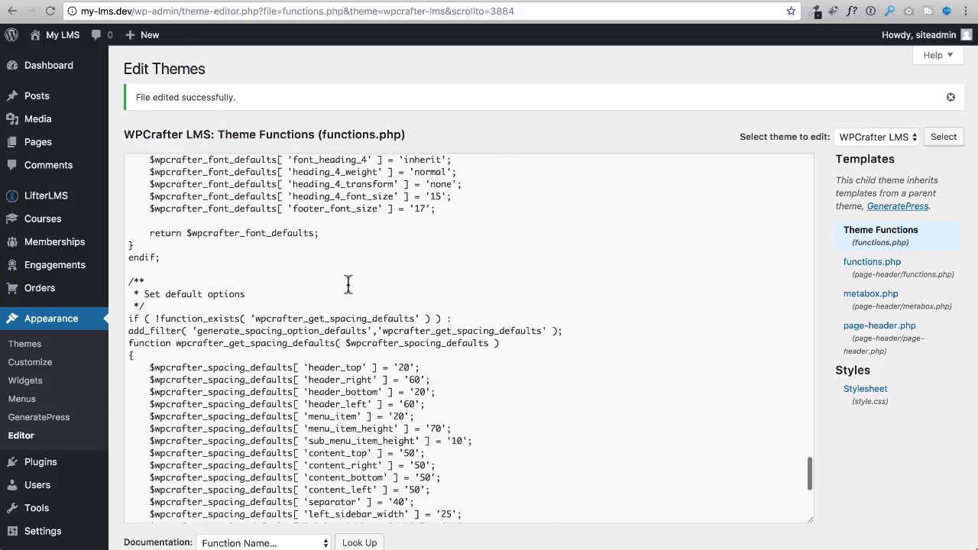
pyautogui.scroll(-2, 349, 282)
pyautogui.scroll(-3, 348, 282)
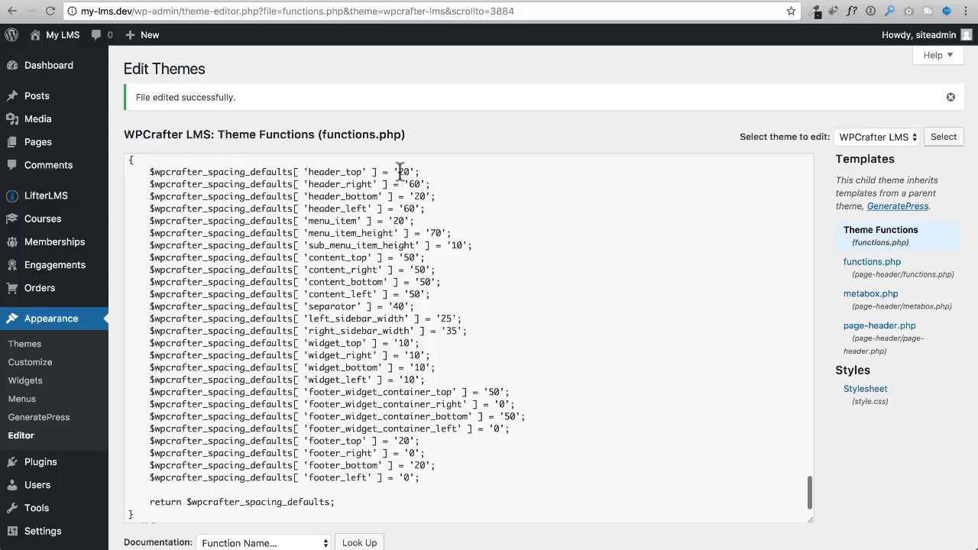
# Highlight the header_top value 20 and dismiss the 'File edited successfully' notice.
pyautogui.moveTo(399, 172); pyautogui.dragTo(415, 171)
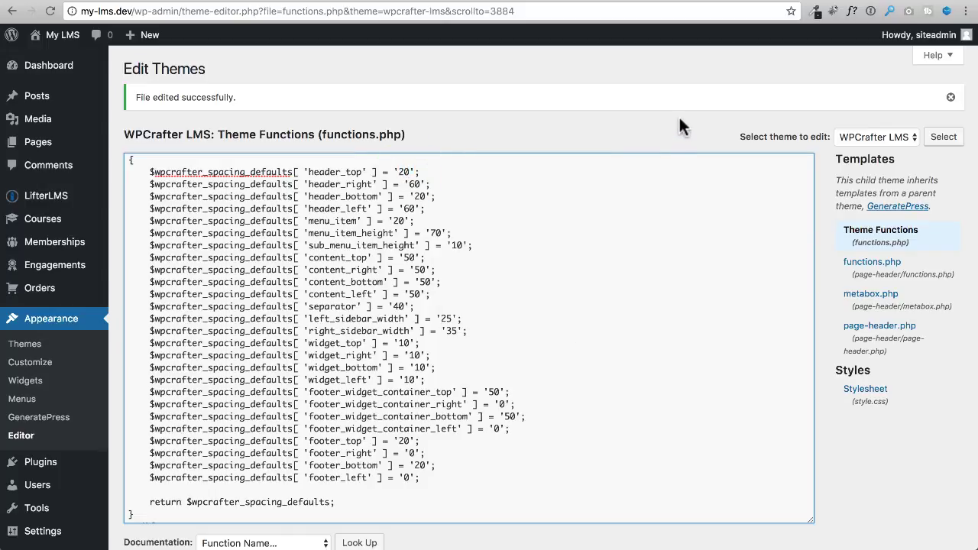
pyautogui.click(951, 97)
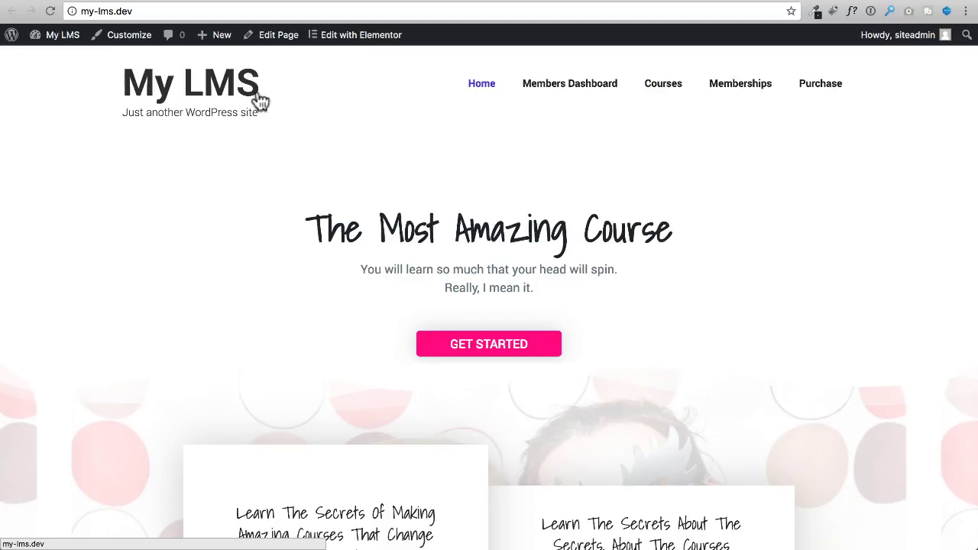
pyautogui.click(715, 3)
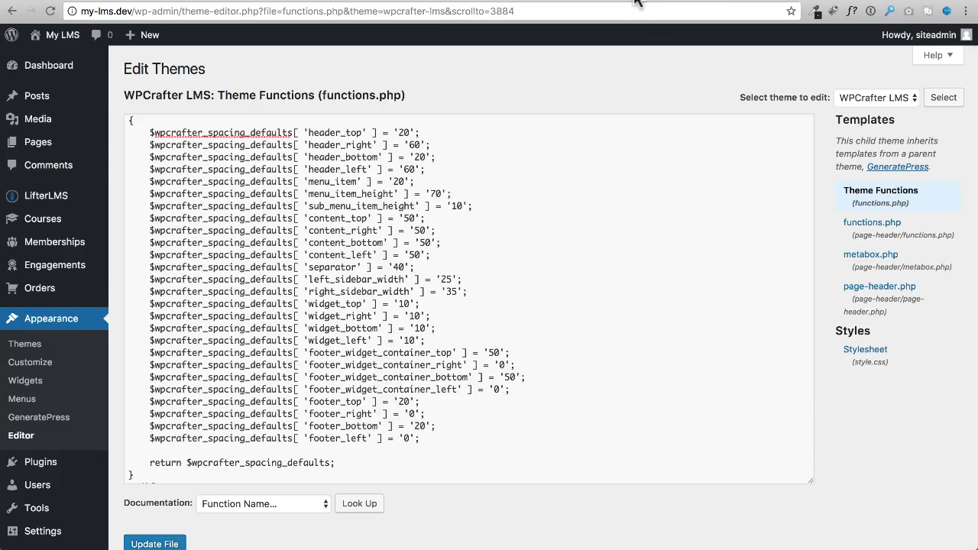
# Show the GP Premium add-ons page on generatepress.com.
pyautogui.click(873, 4)
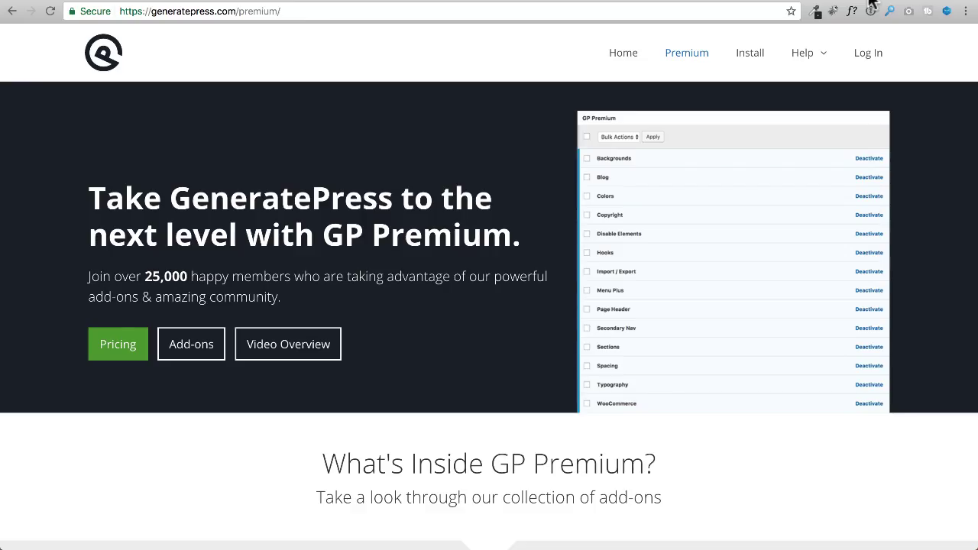